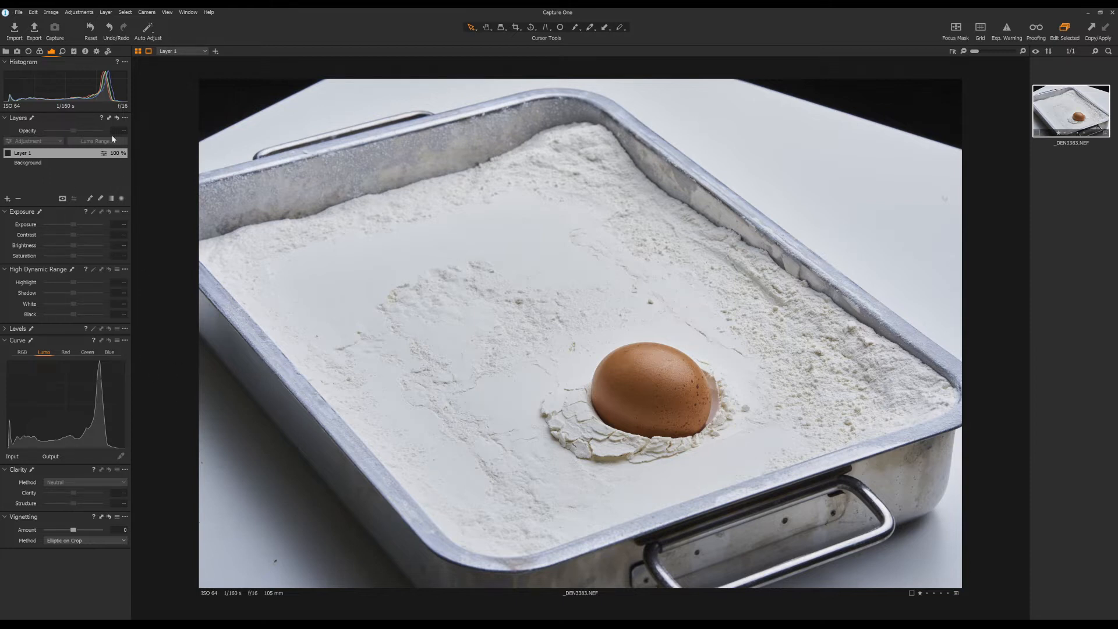
Step: Reset all adjustments on the egg photo to compare it with the original, and undo the reset
click(90, 29)
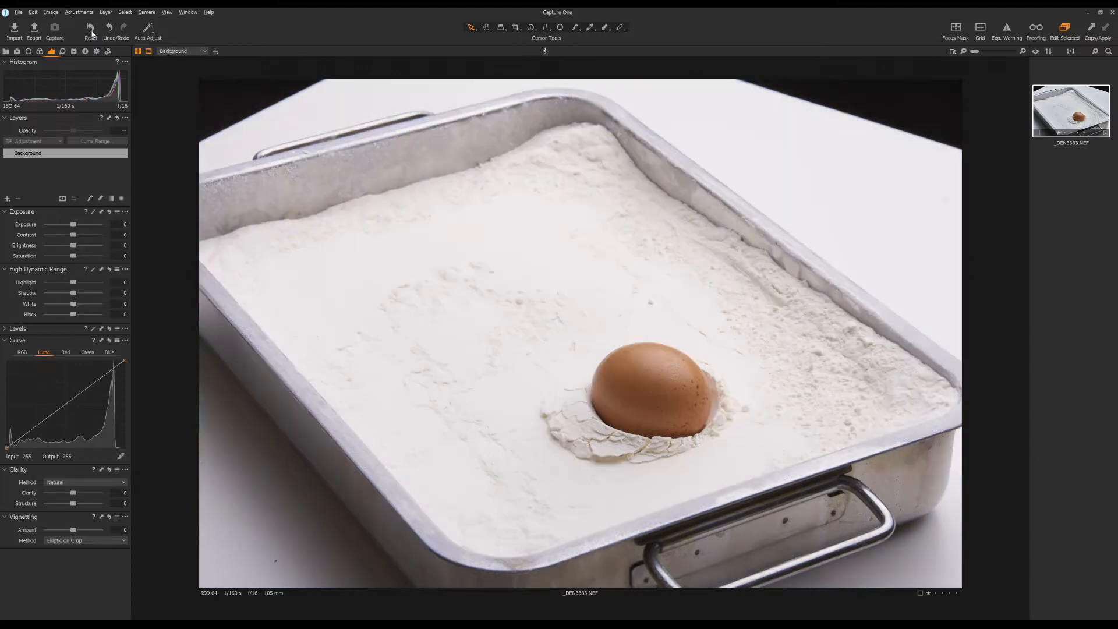
key(ctrl+z)
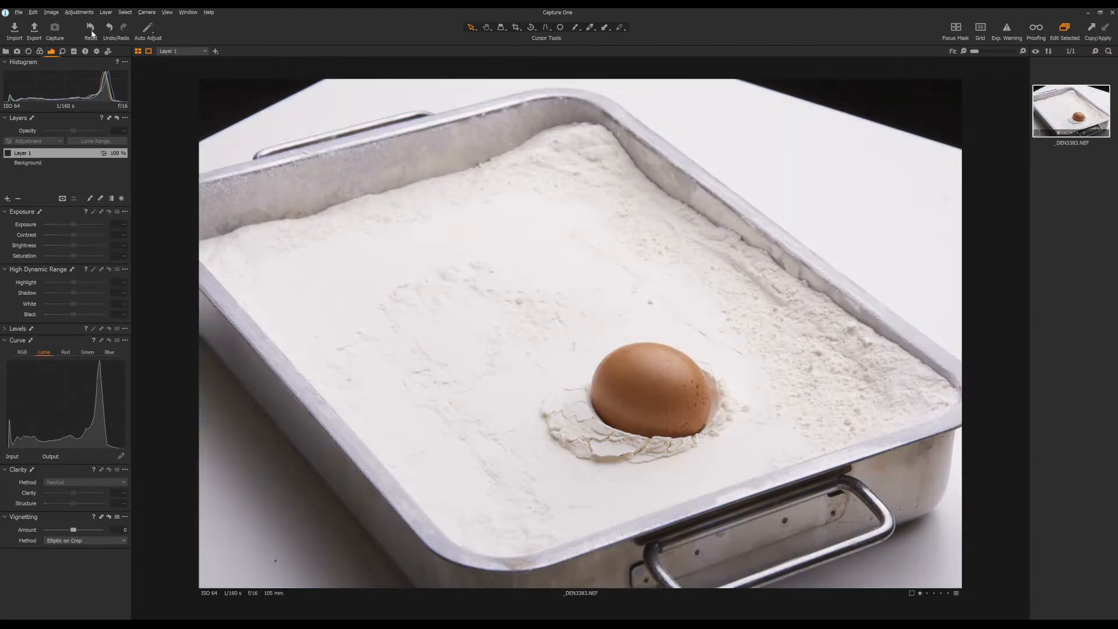
Step: Review the Background layer's exposure, high dynamic range, clarity, white balance and color settings
click(51, 163)
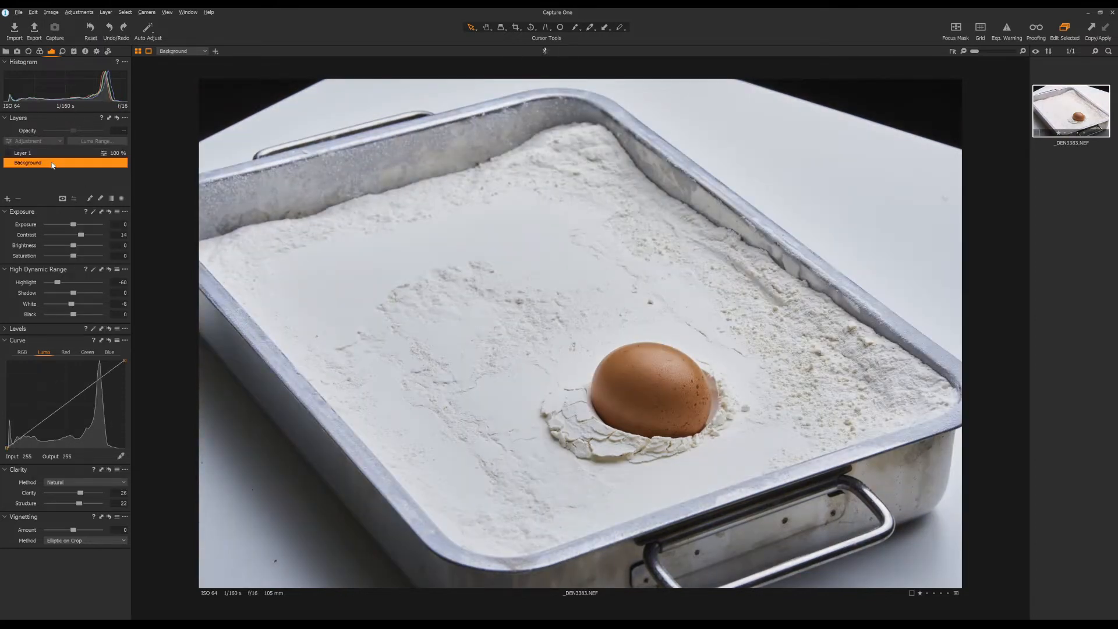
click(41, 52)
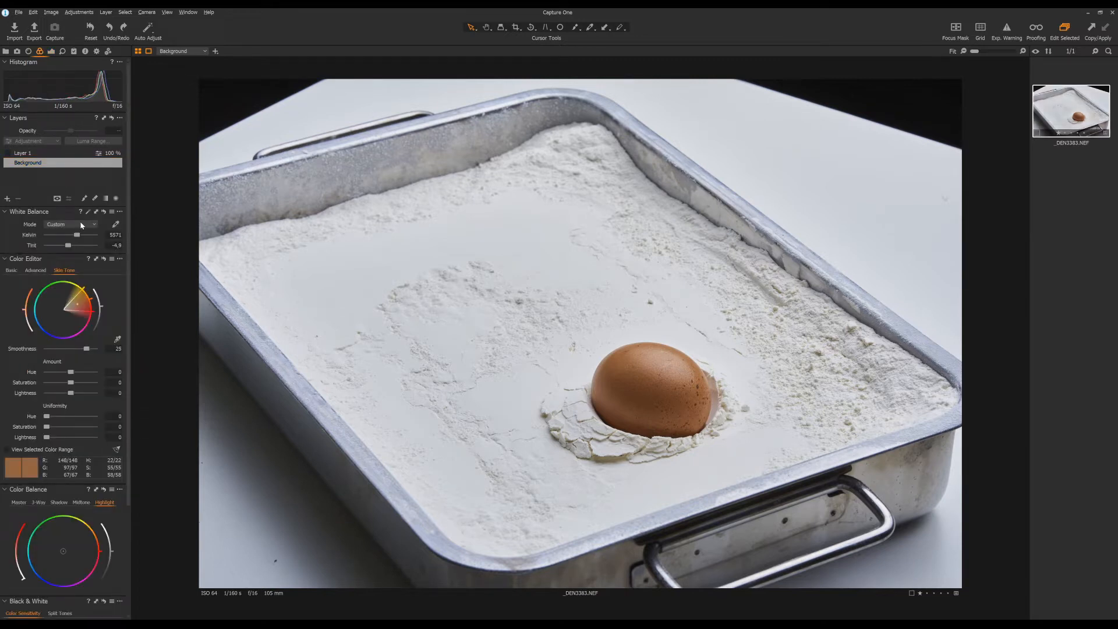
click(51, 51)
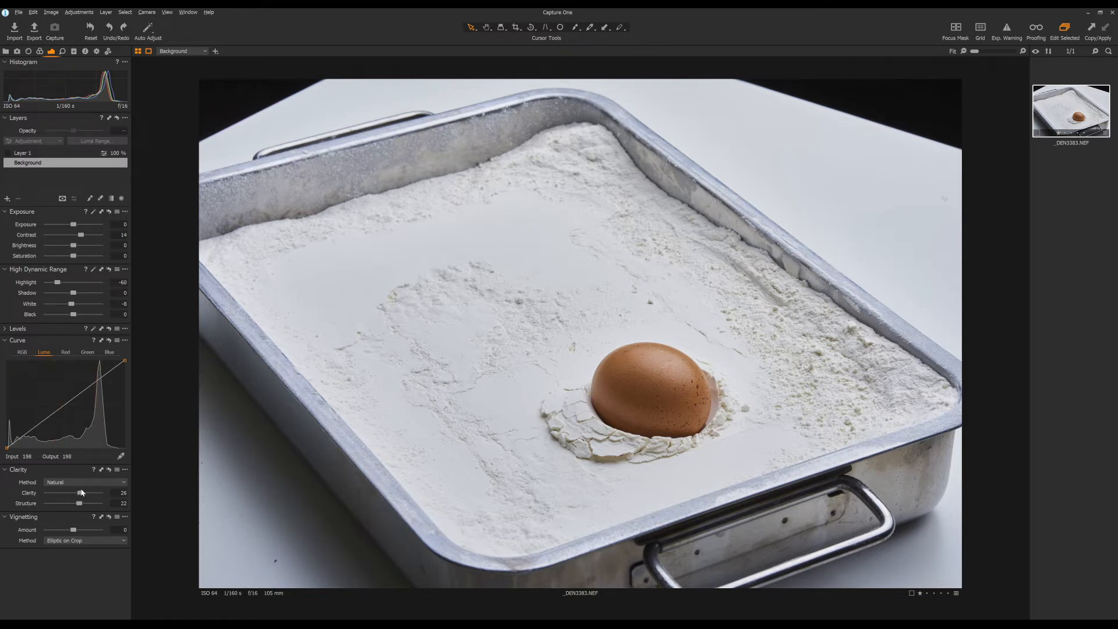
click(39, 51)
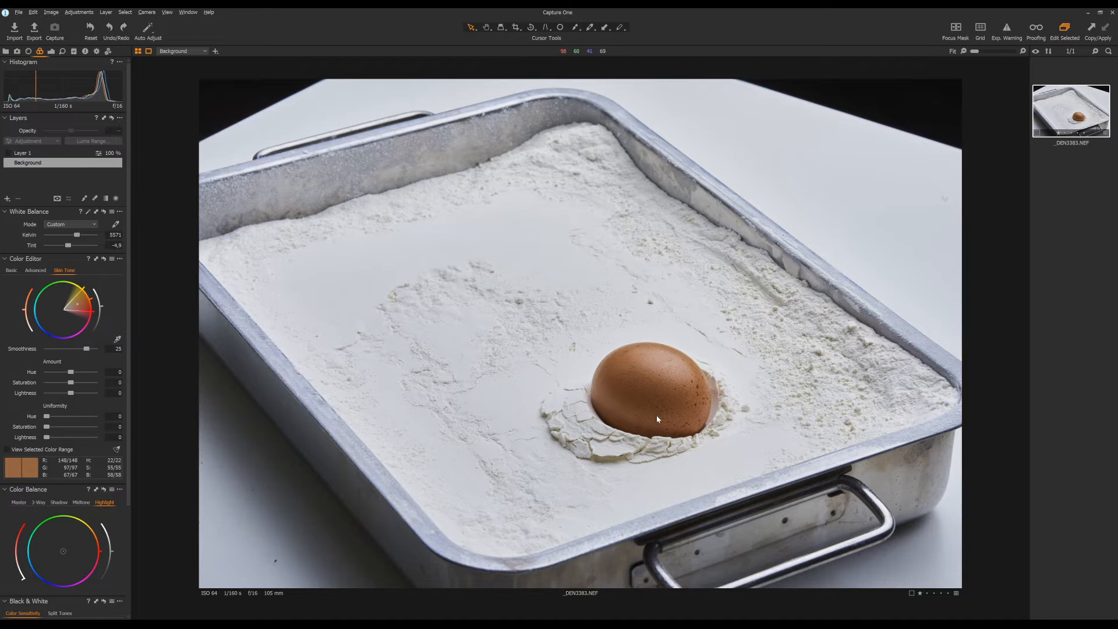
Step: Turn on Layer 1 to apply its skin tone uniformity adjustments to the egg
click(75, 153)
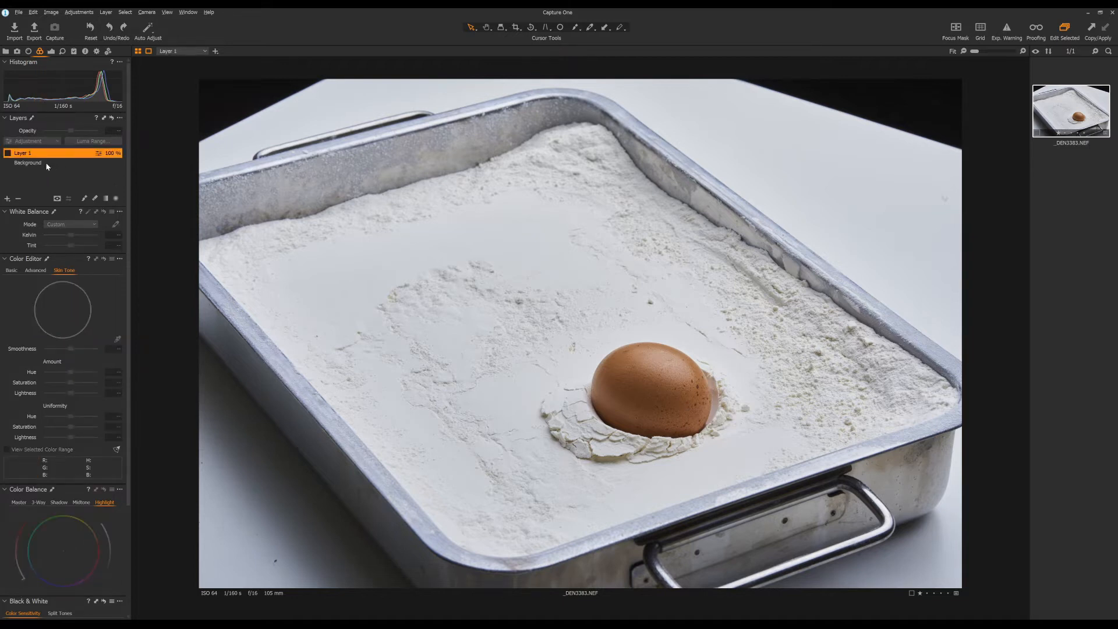
click(8, 153)
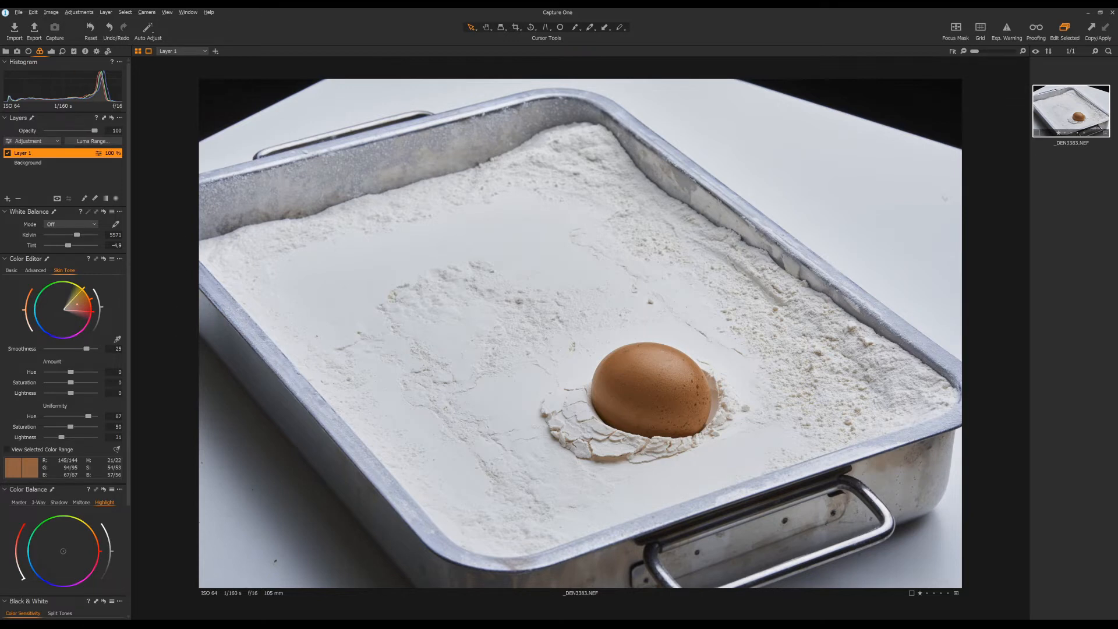
Step: Switch to Photoshop and examine the existing crop against the full uncropped photo, keeping the crop as it is
click(139, 625)
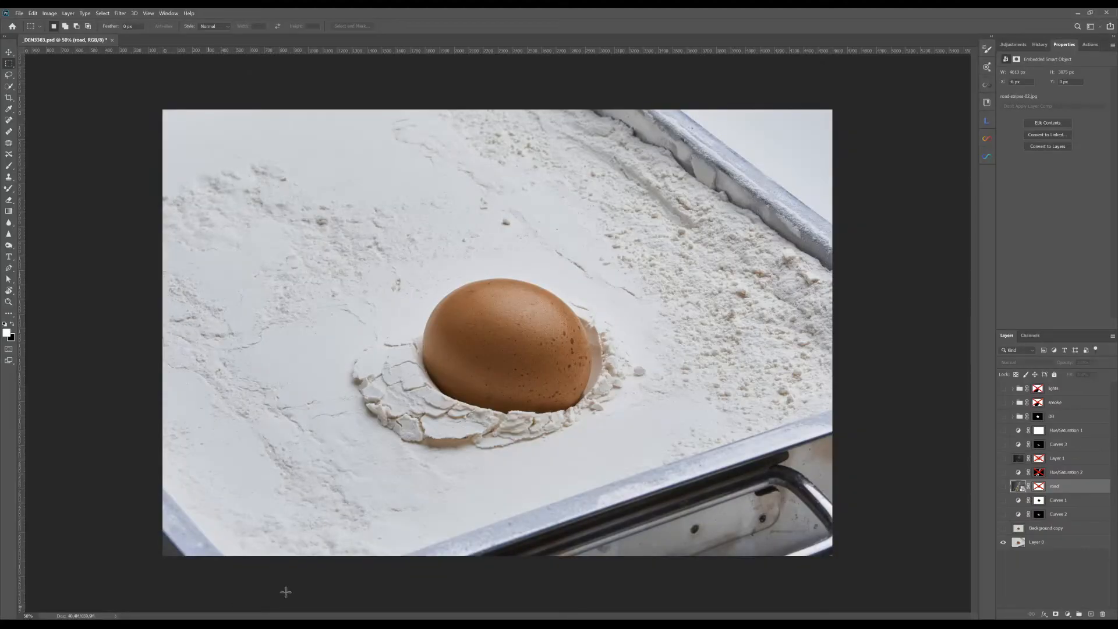
click(8, 100)
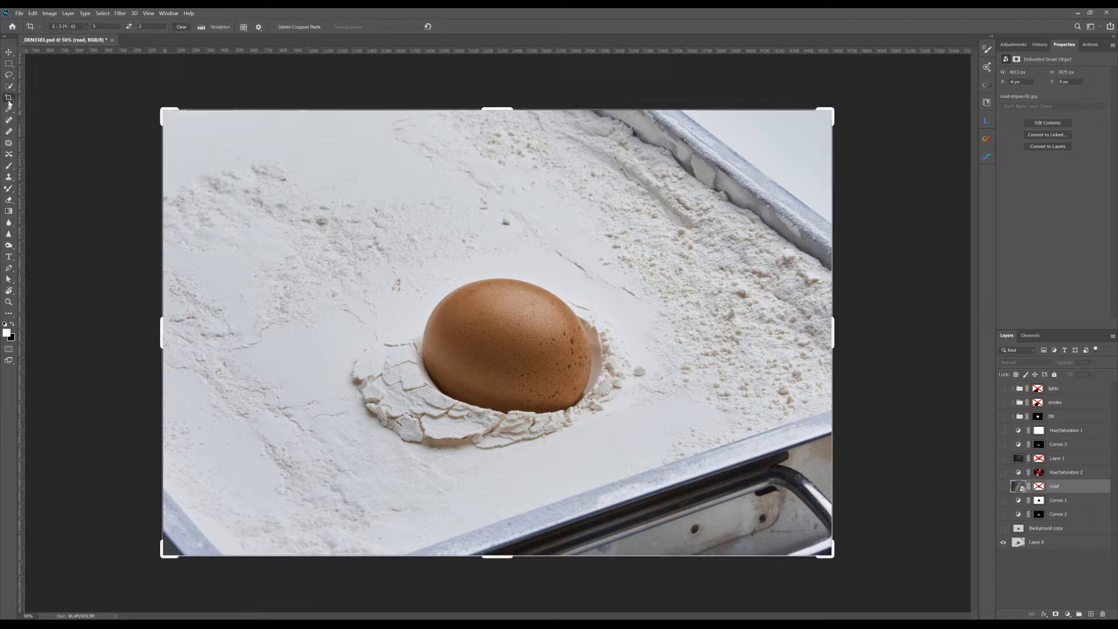
click(357, 141)
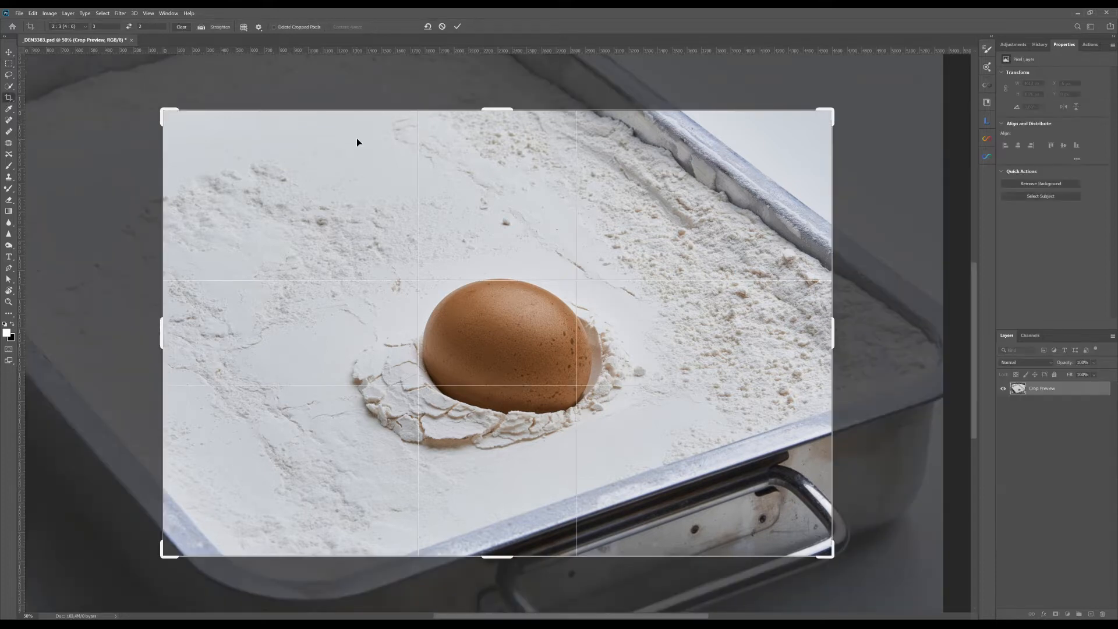
key(ctrl+minus)
key(ctrl+minus)
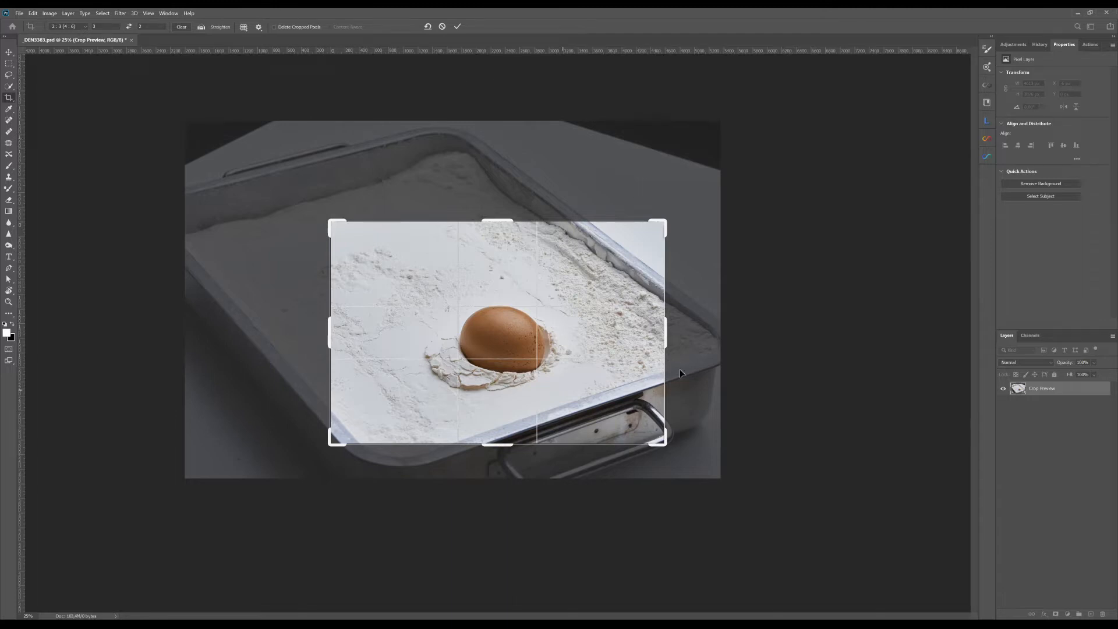
click(457, 26)
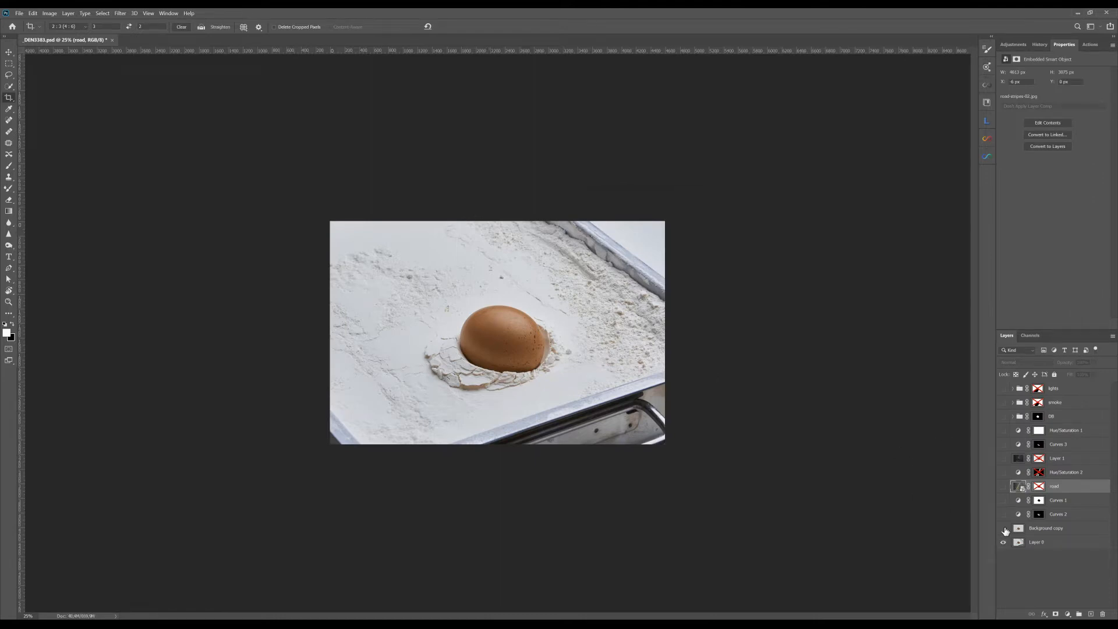
Step: Compare the image with and without the Background copy layer that holds the cleaned-up flour surface
click(1003, 528)
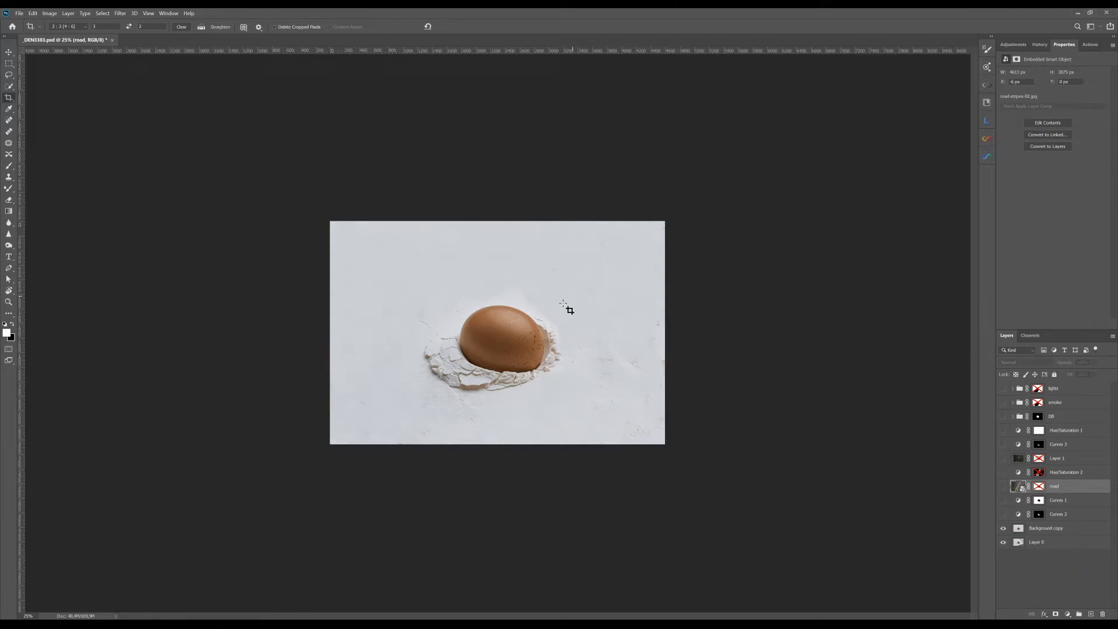
click(10, 53)
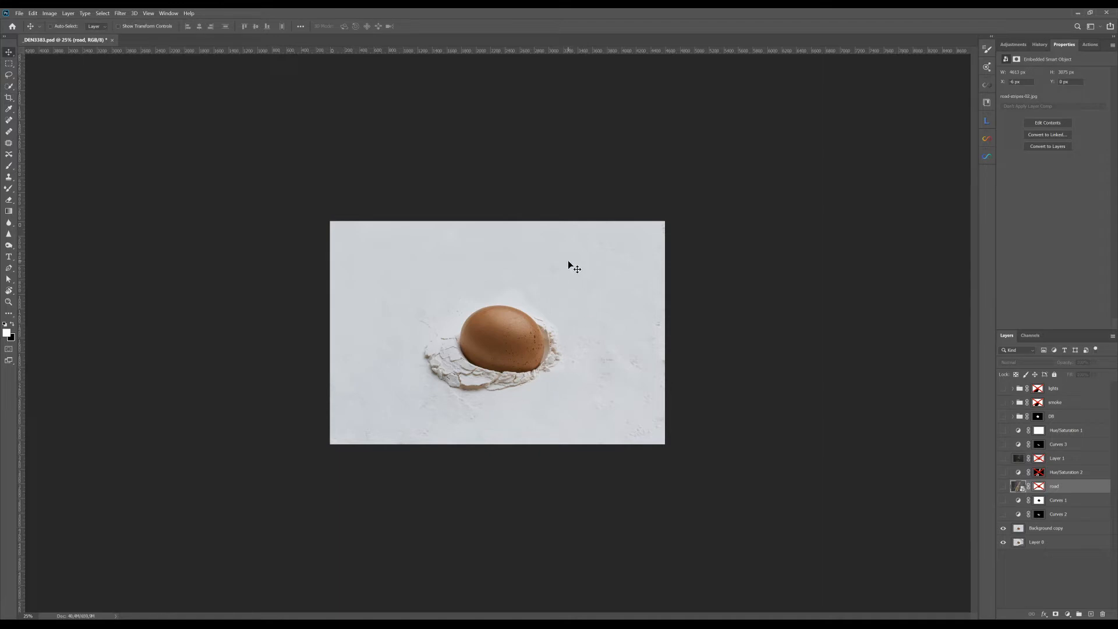
click(1004, 528)
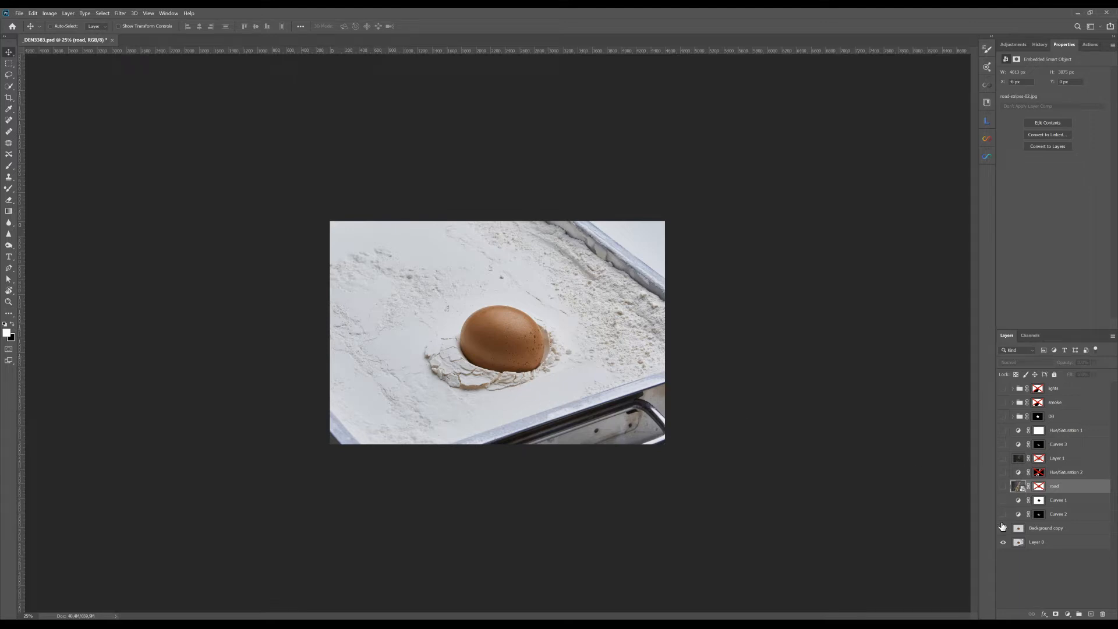
click(1003, 528)
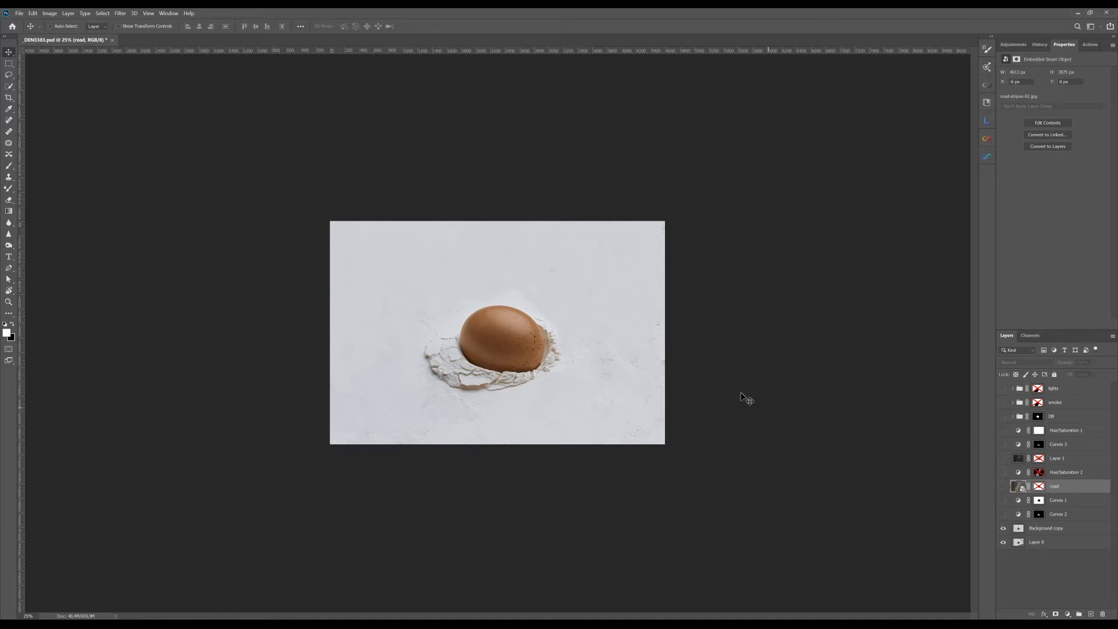
click(1003, 529)
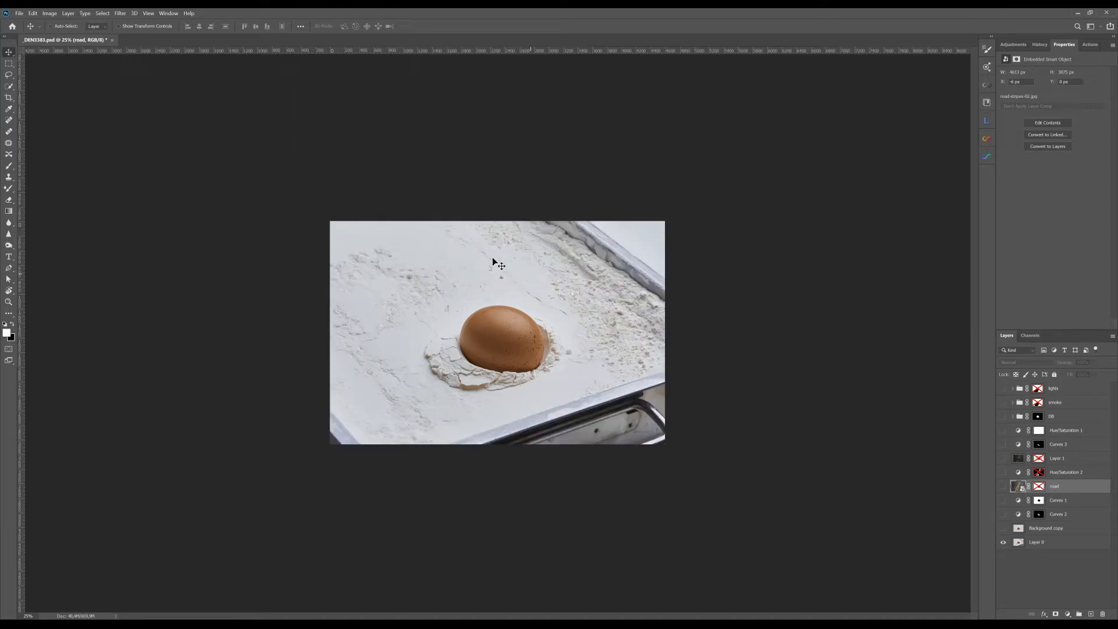
Step: Show the Background copy and Curves 2 layers, and inspect the Curves 2 curve and layer mask
click(1003, 515)
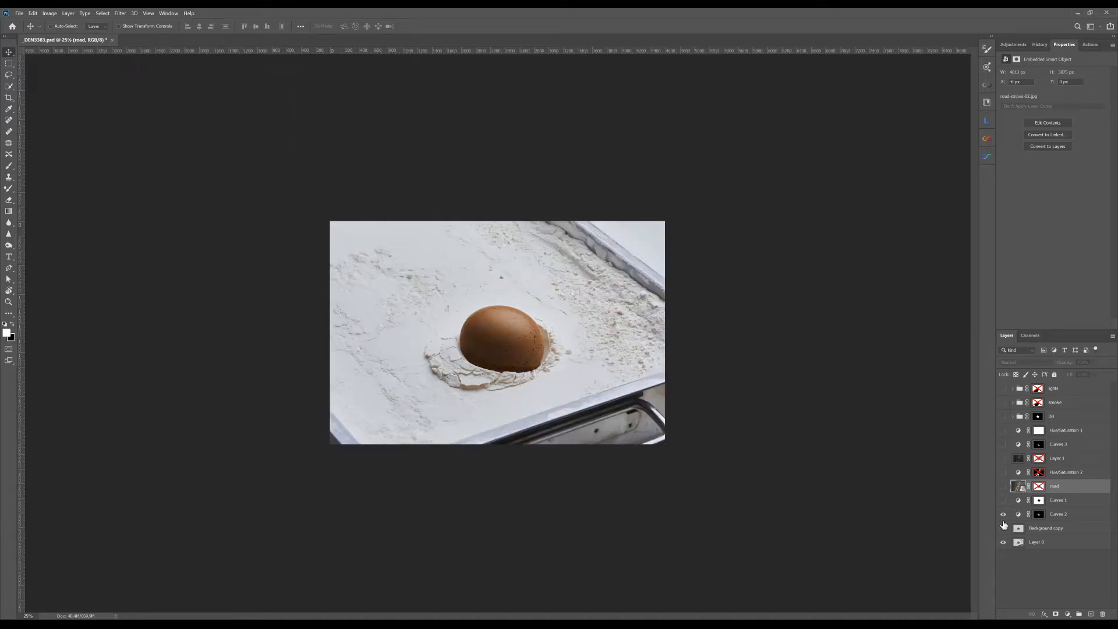
click(1003, 528)
click(1003, 515)
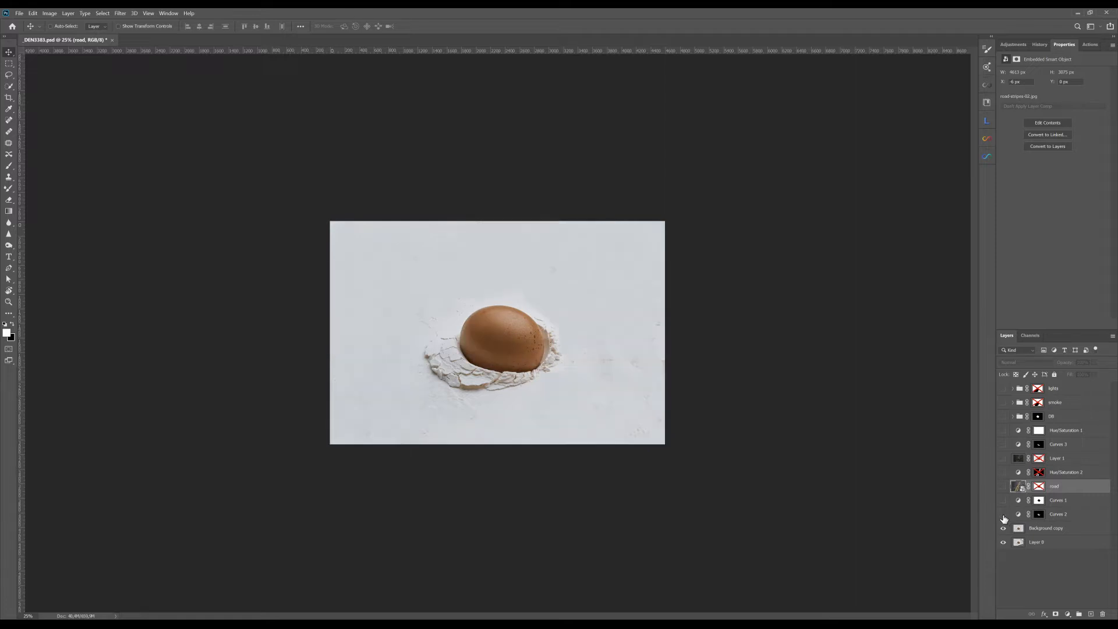
click(1003, 515)
click(1018, 514)
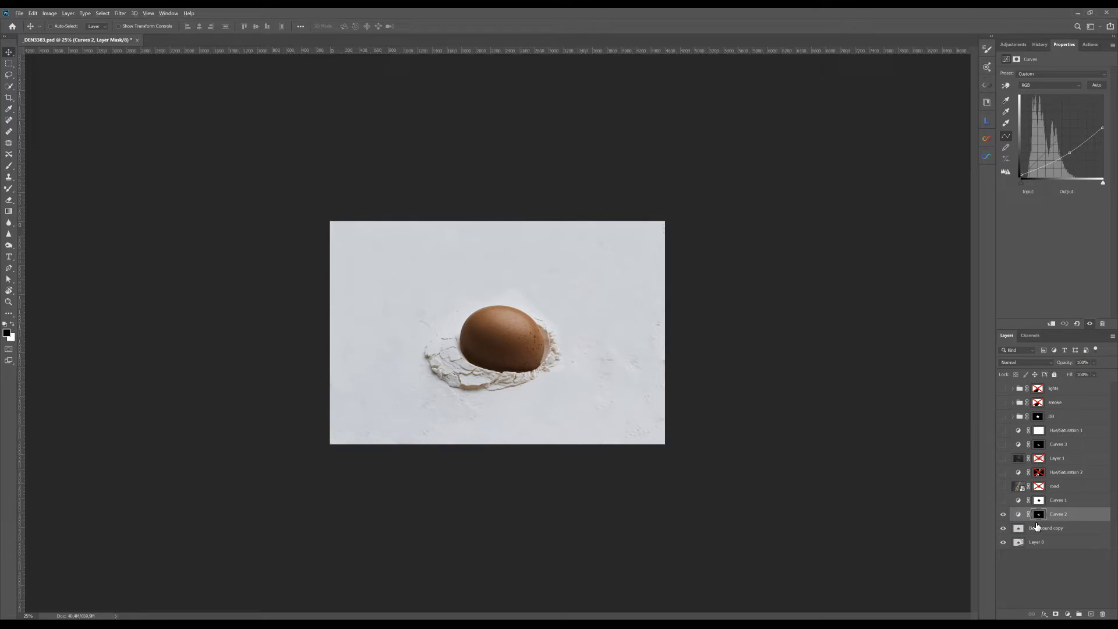
alt+click(1039, 514)
alt+click(1039, 514)
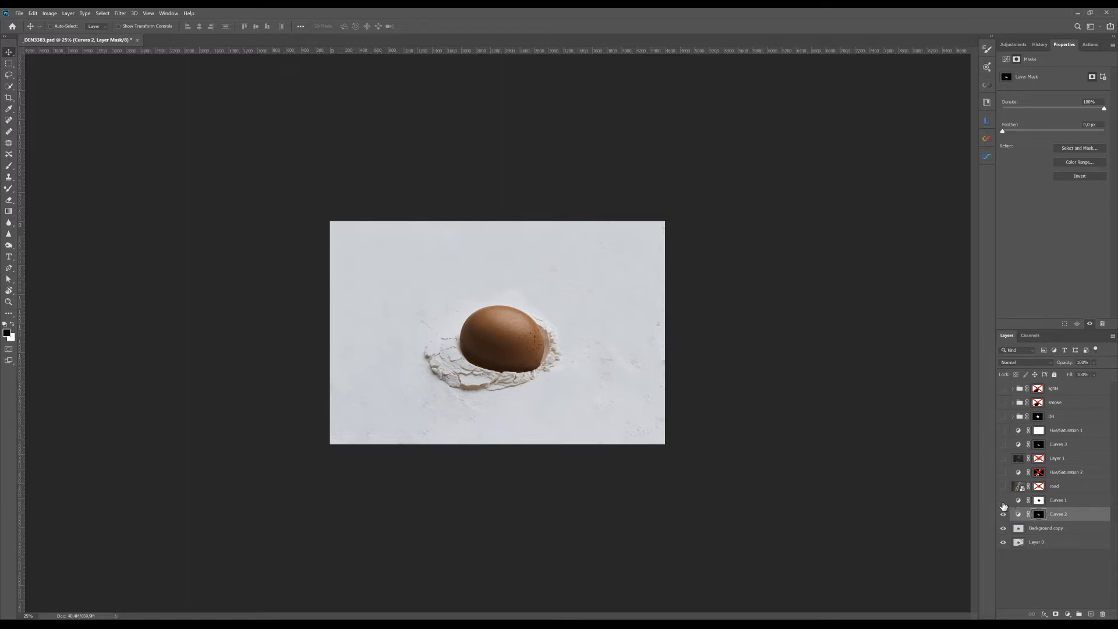
Step: Show the Curves 1 layer, inspect its curve, and compare the flour surface with and without it
click(1003, 501)
click(1019, 503)
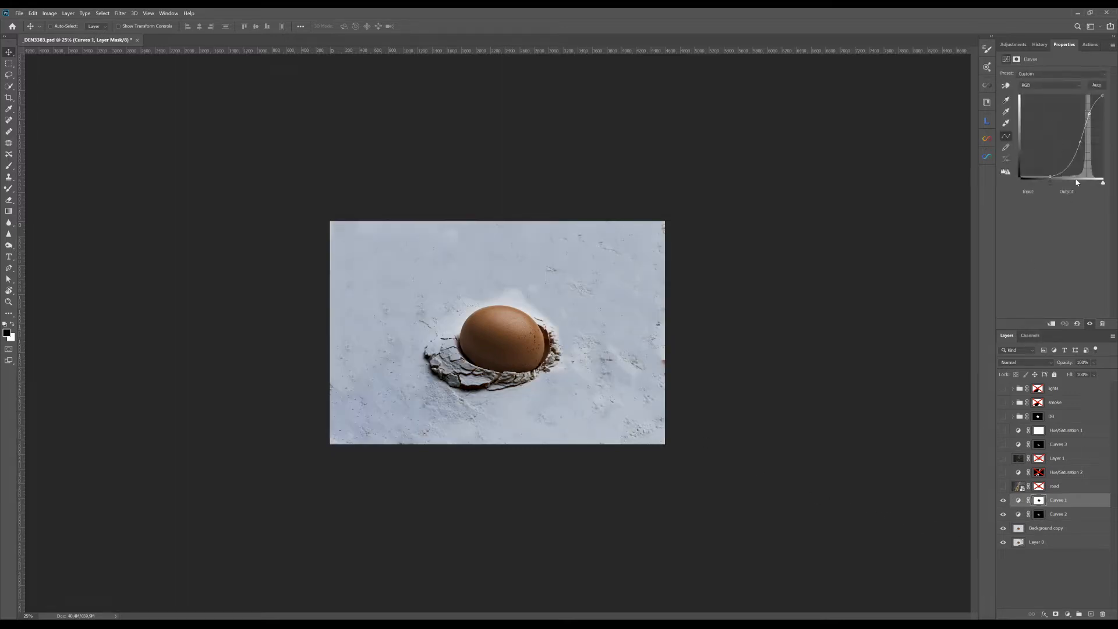
click(1004, 501)
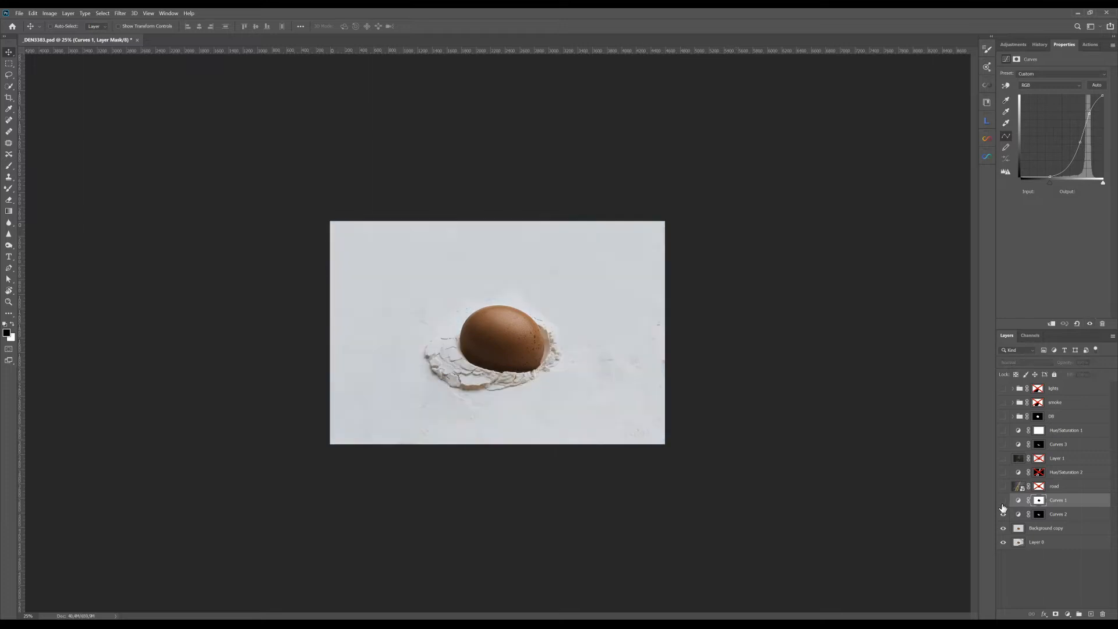
click(1004, 502)
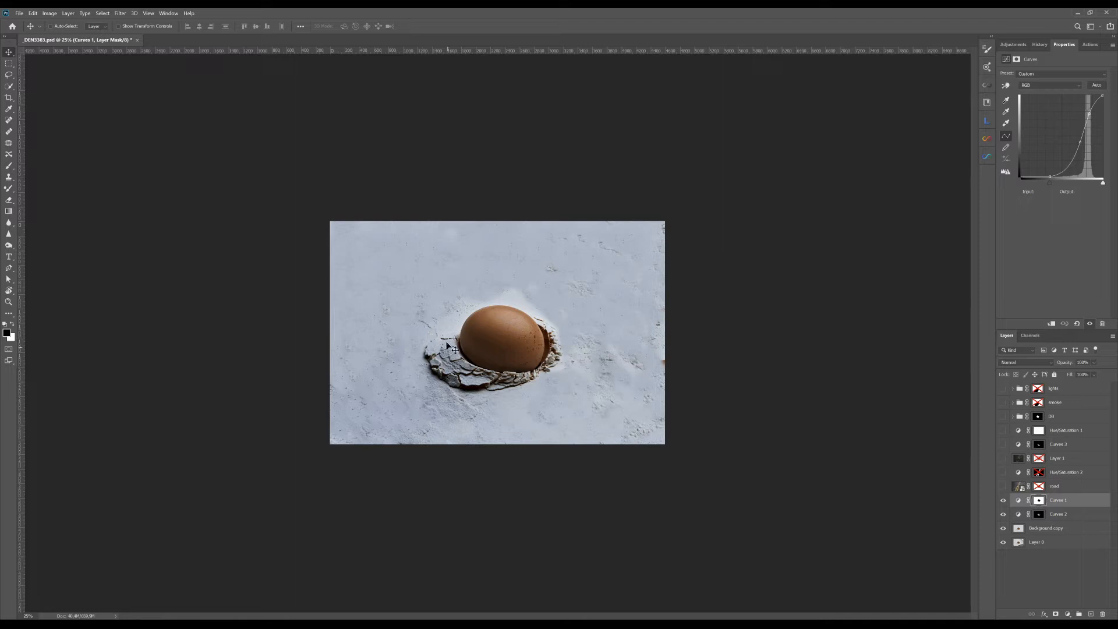
Step: Show the road layer and try the Overlay blend mode on it
click(1003, 487)
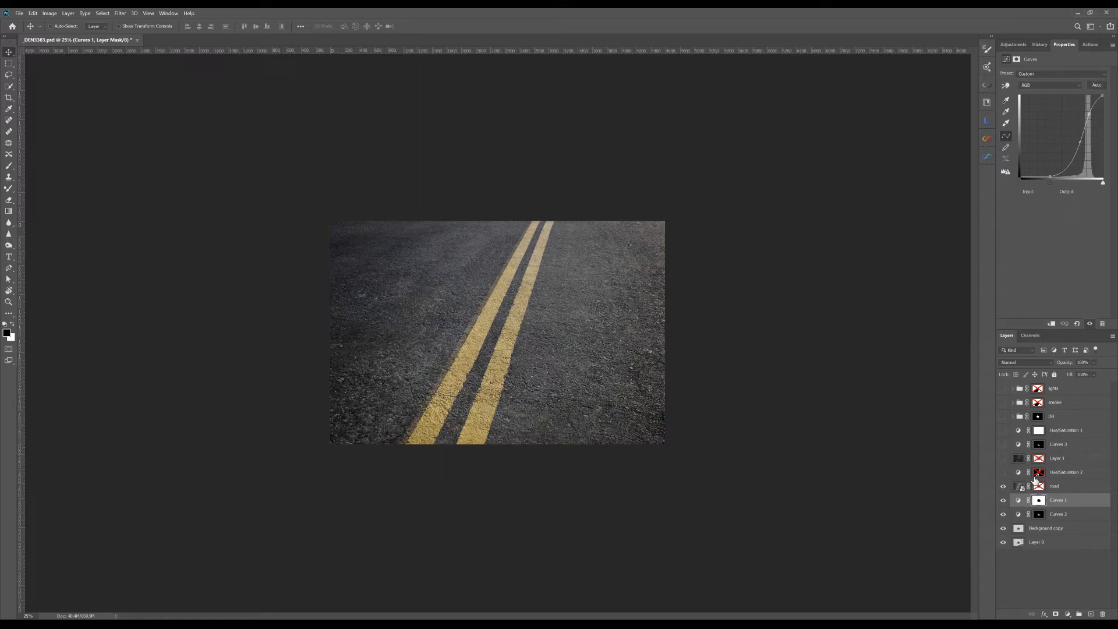
click(1069, 491)
click(1017, 362)
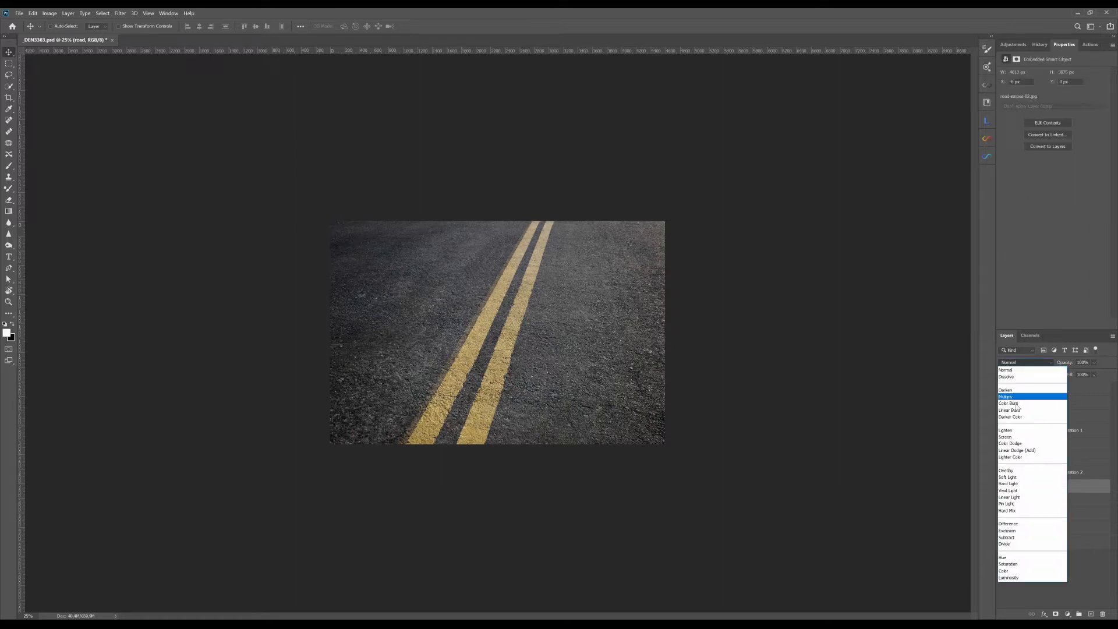
click(1010, 472)
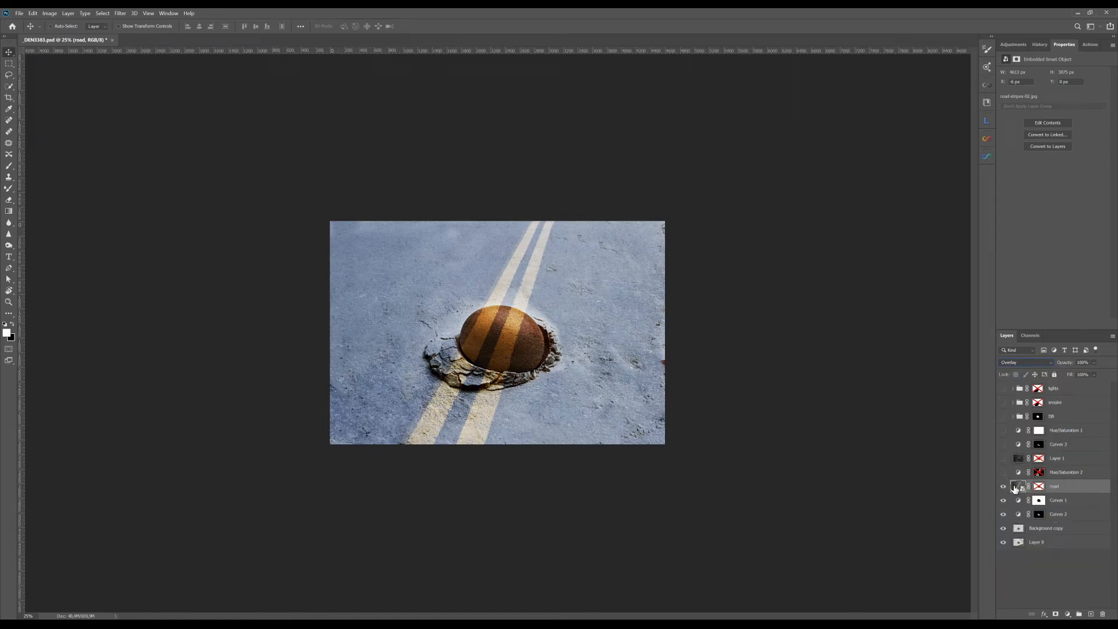
Step: Enable the road layer's mask to keep the egg clear, and set the layer's blend mode to Multiply
shift+click(1040, 488)
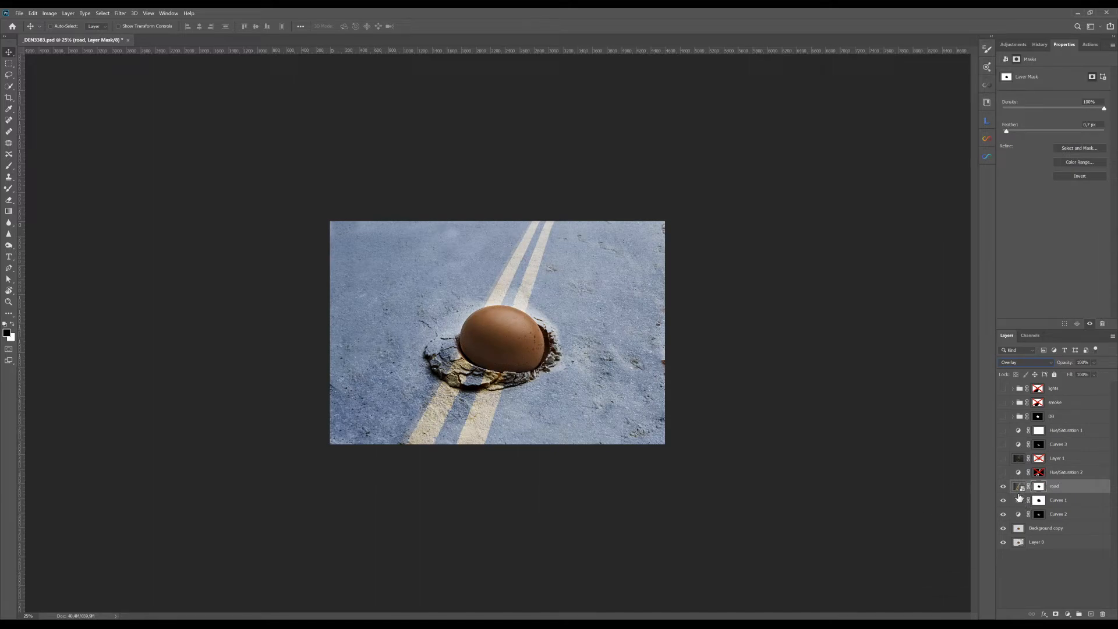
click(1009, 363)
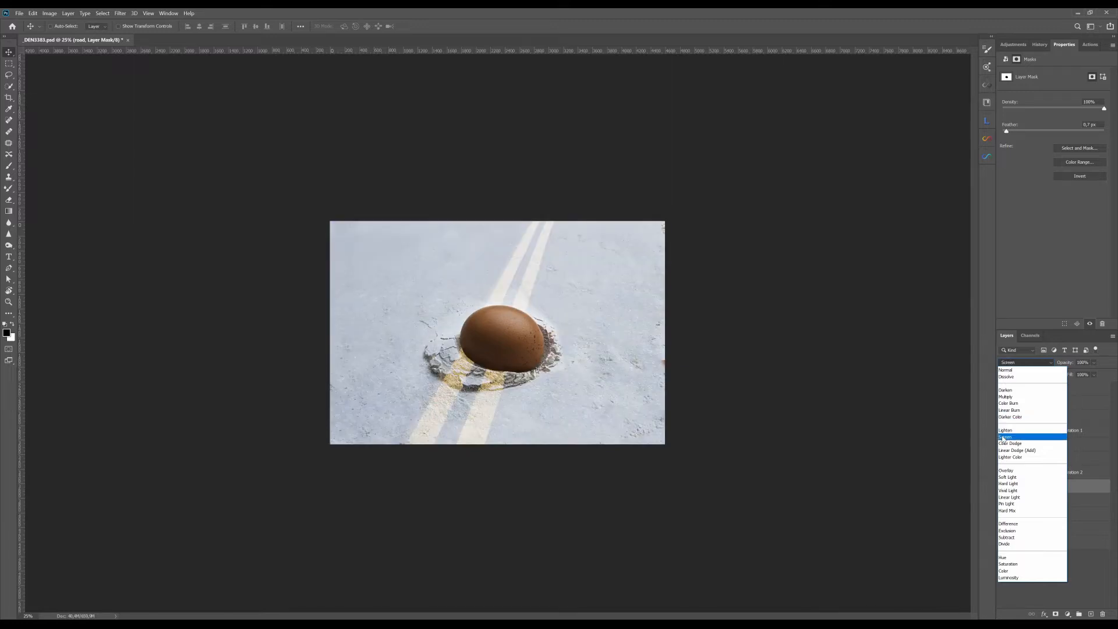
click(1016, 398)
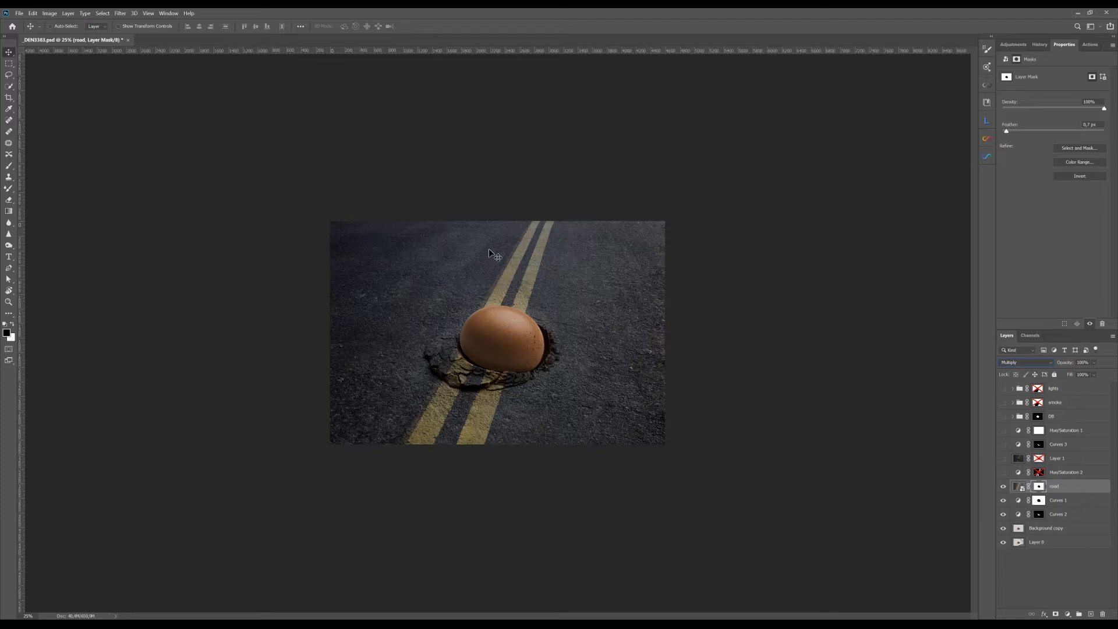
Step: Enable and inspect the Hue/Saturation 2 layer mask over the yellow road lines, and show that layer
shift+click(1039, 473)
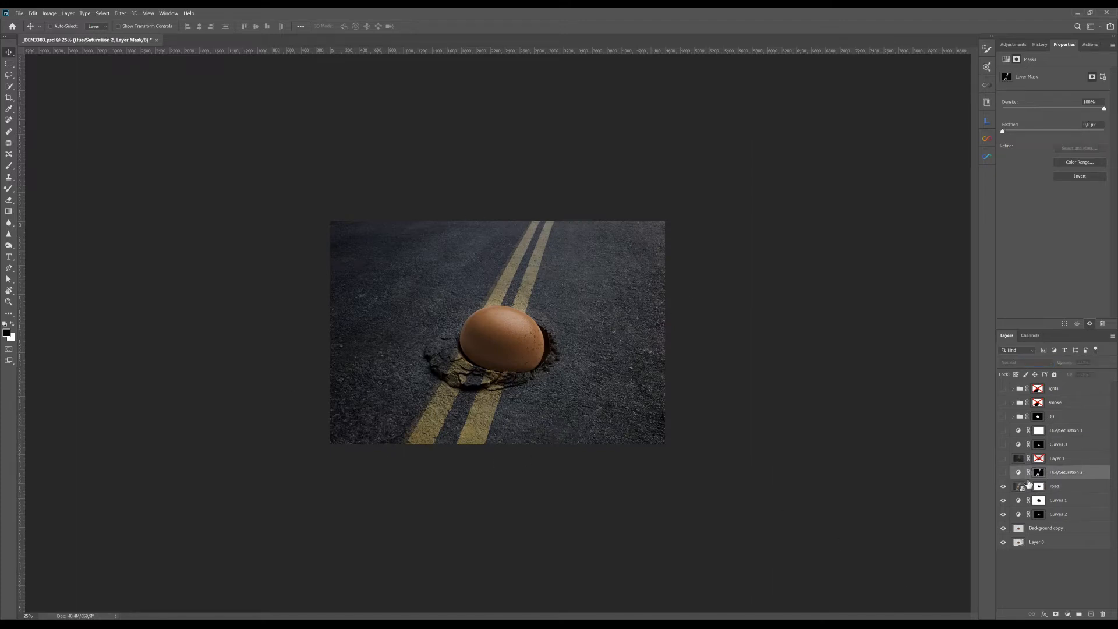
alt+click(1040, 473)
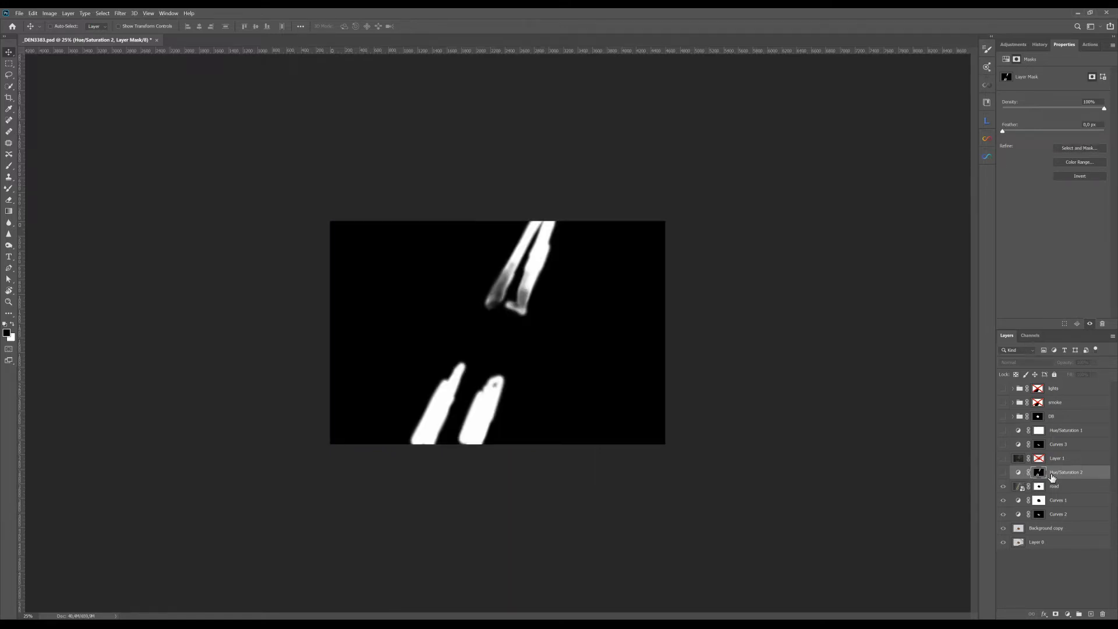
click(1008, 475)
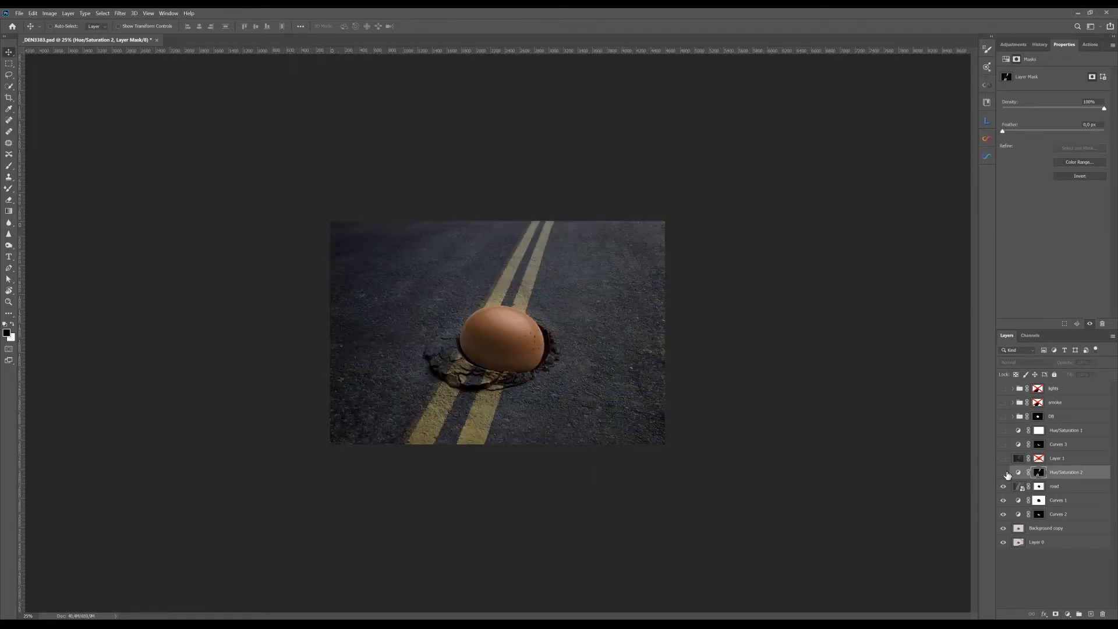
click(1003, 473)
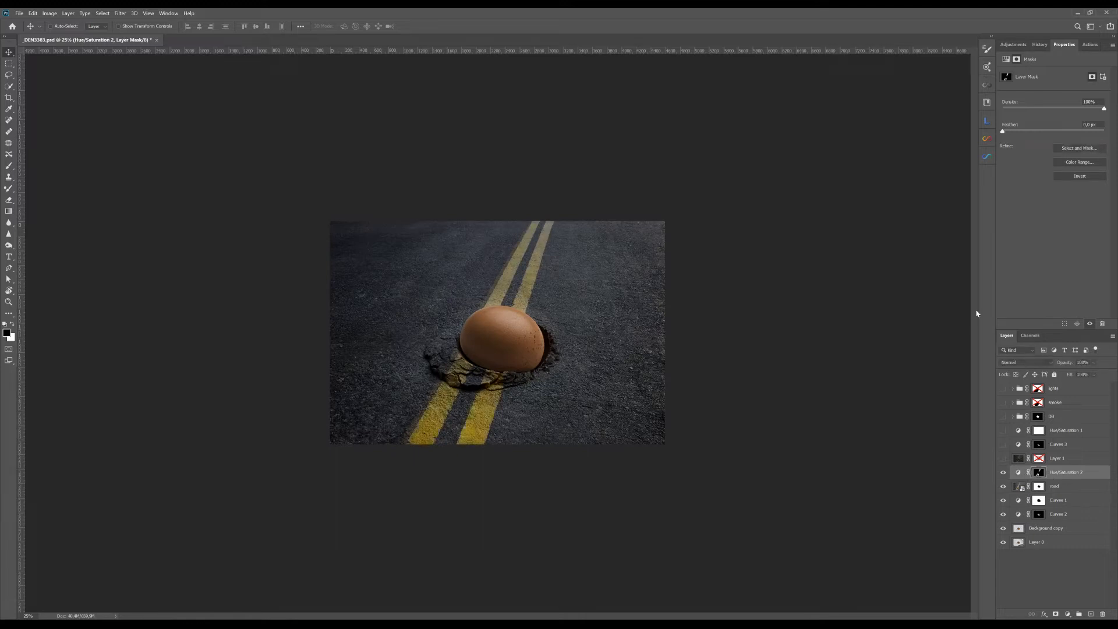
Step: Review the Reds and Yellows settings of Hue/Saturation 2, and compare the road lines with and without that layer
click(1007, 59)
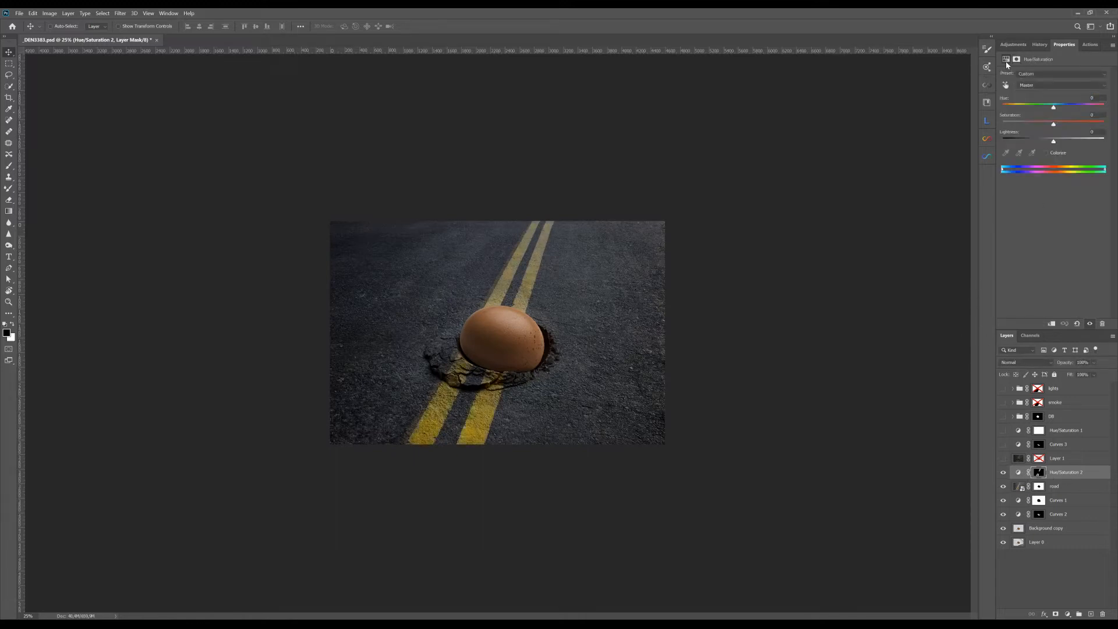
click(1042, 85)
click(1036, 105)
click(1043, 85)
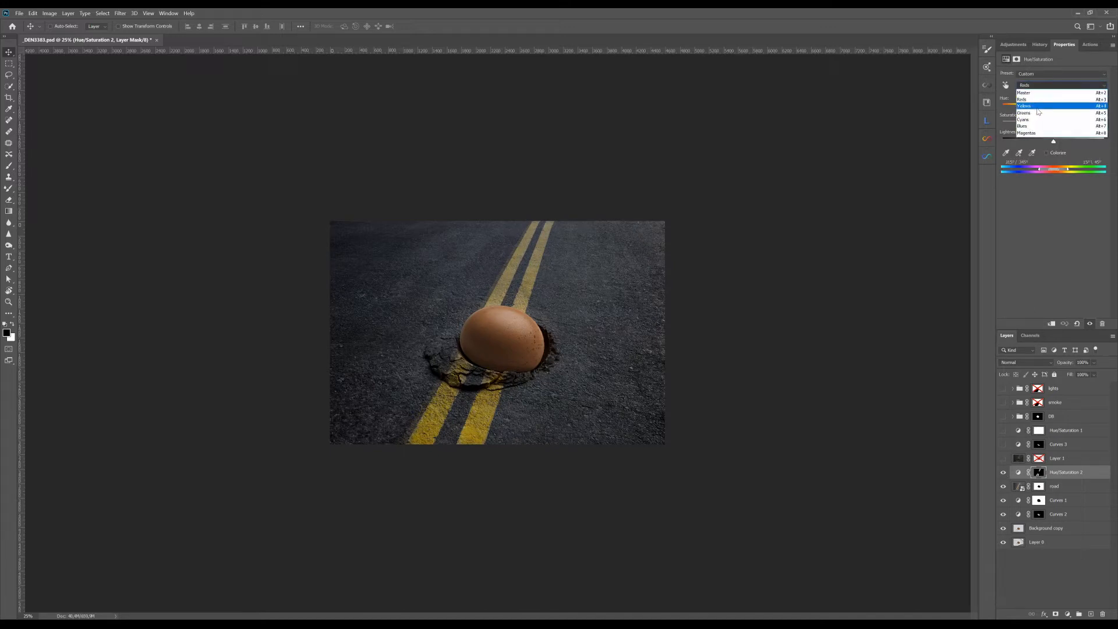
click(1039, 111)
click(1003, 471)
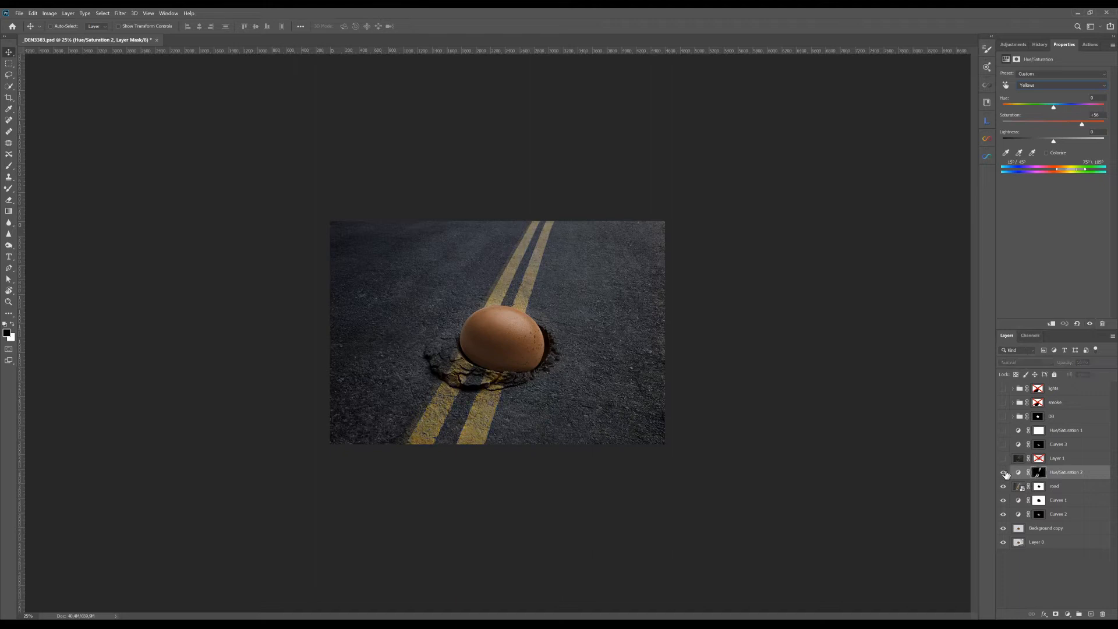
click(1003, 471)
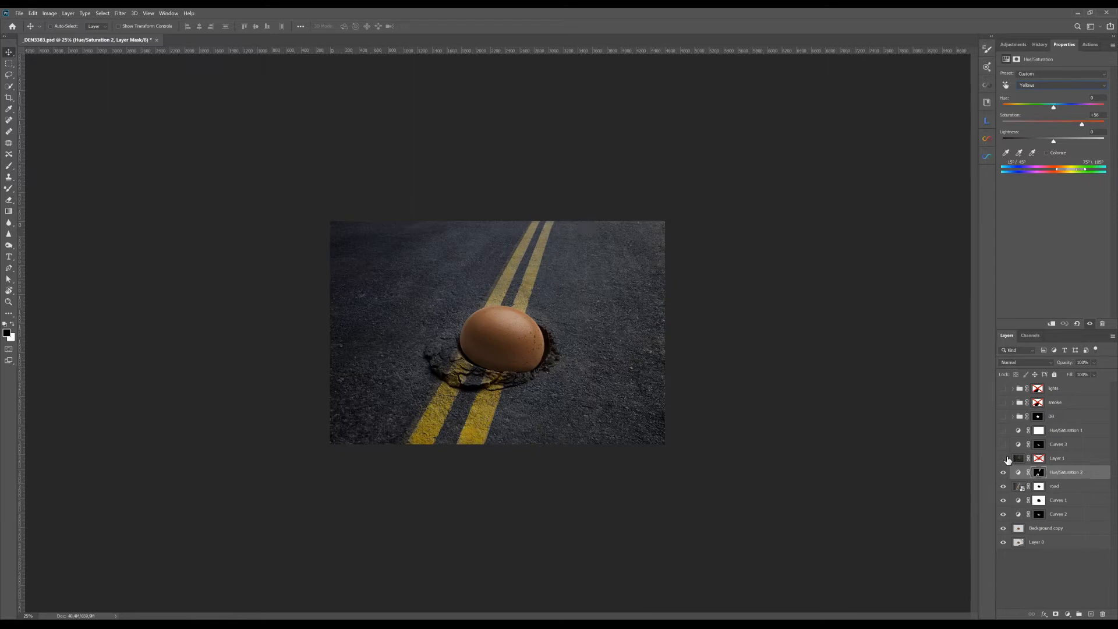
Step: Show Layer 1 and enable its layer mask to keep the egg clear, then compare the road with and without it
click(1003, 459)
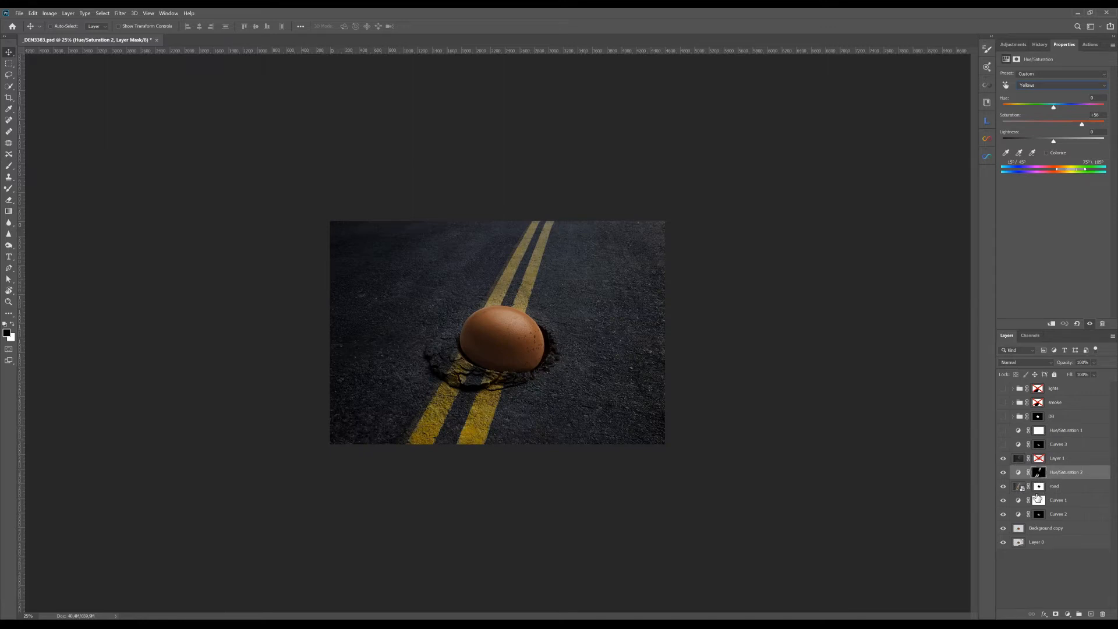
click(1021, 463)
click(1022, 364)
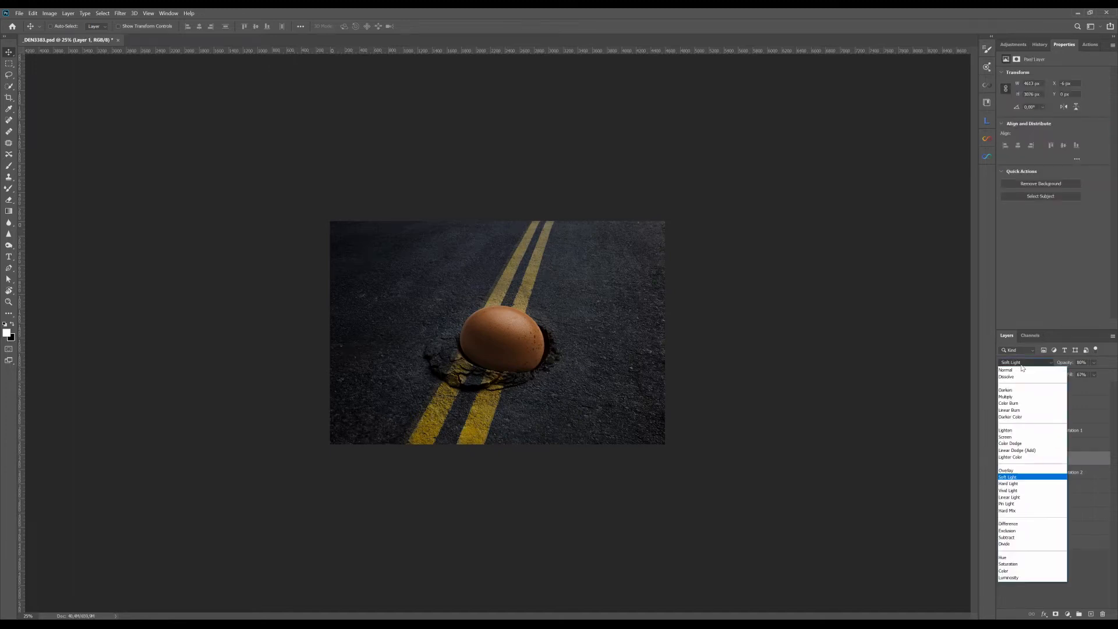
click(1022, 365)
click(1040, 460)
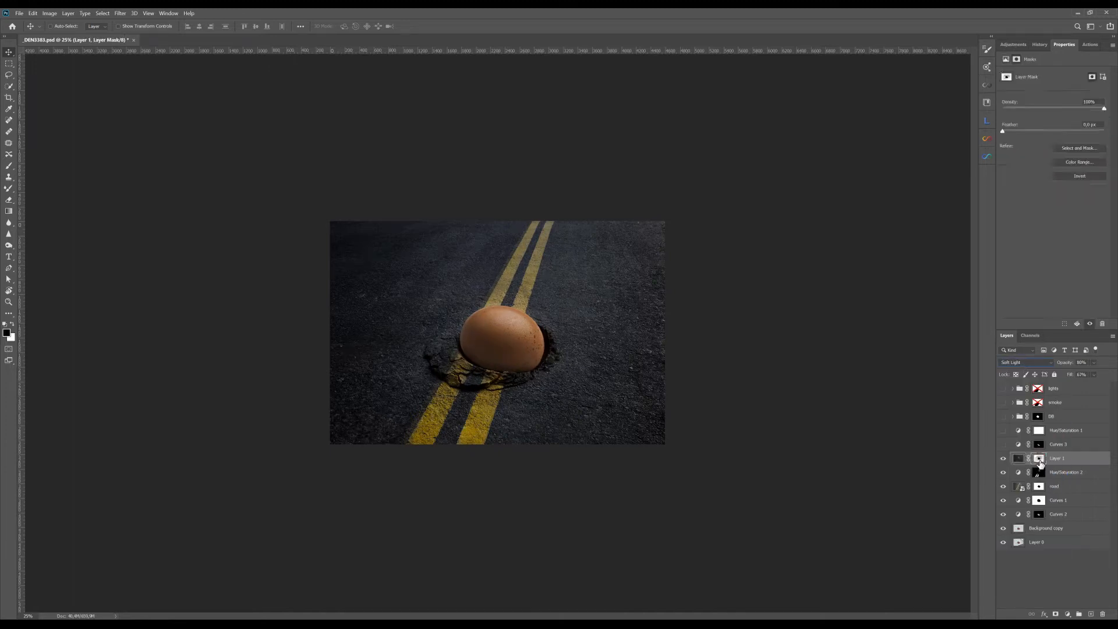
click(1004, 459)
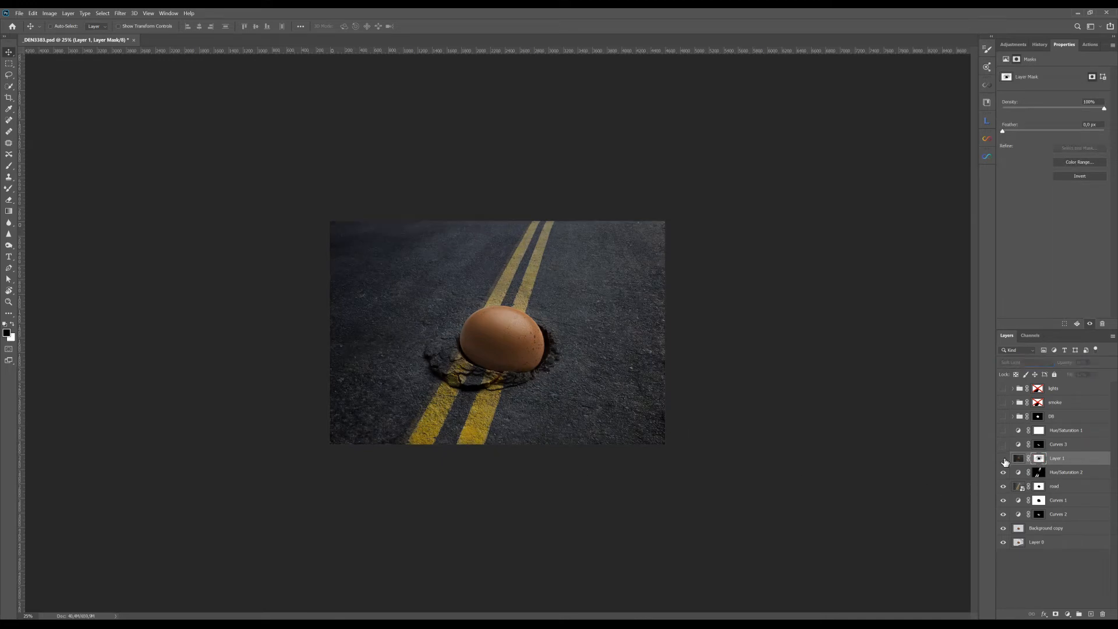
click(1003, 459)
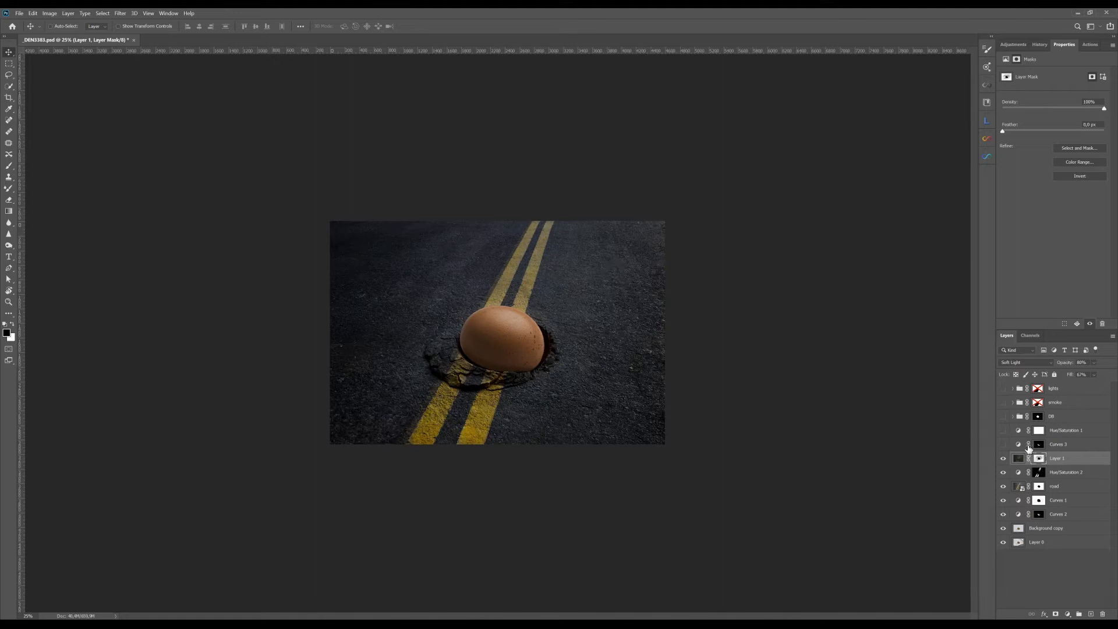
Step: Show the Curves 3 layer, and inspect its mask over the egg's lower part and its curve
click(1003, 445)
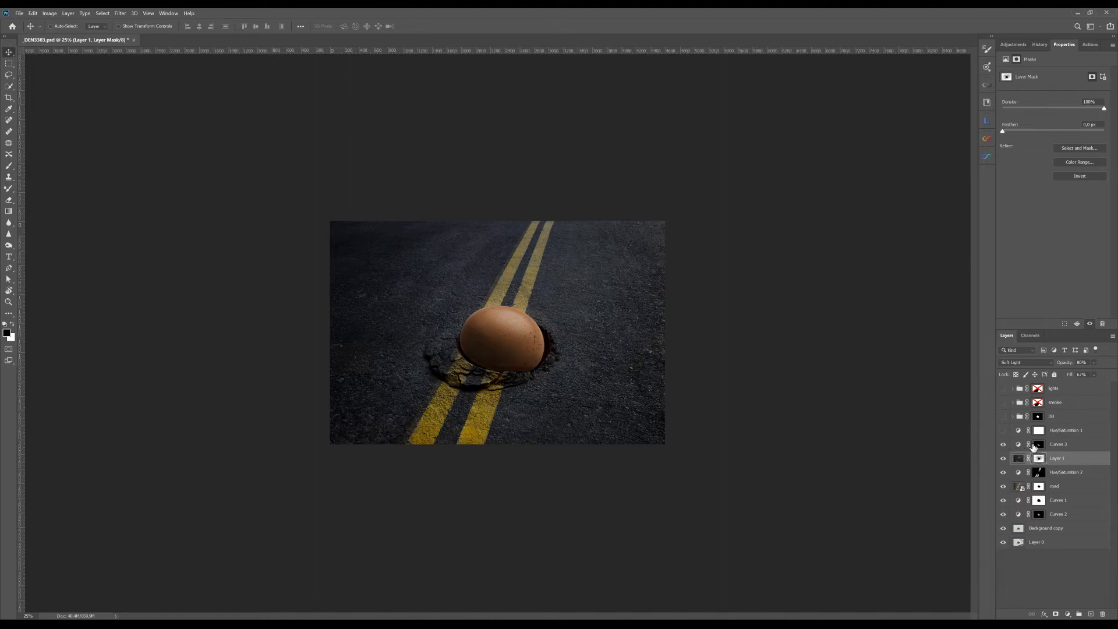
alt+click(1040, 445)
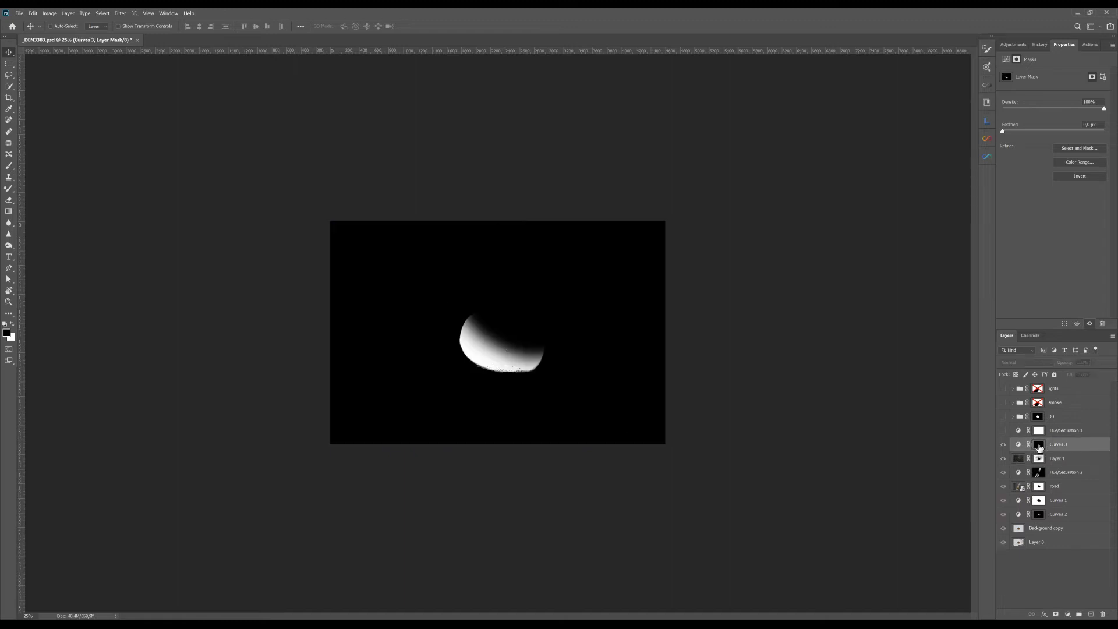
alt+click(1040, 447)
click(1019, 445)
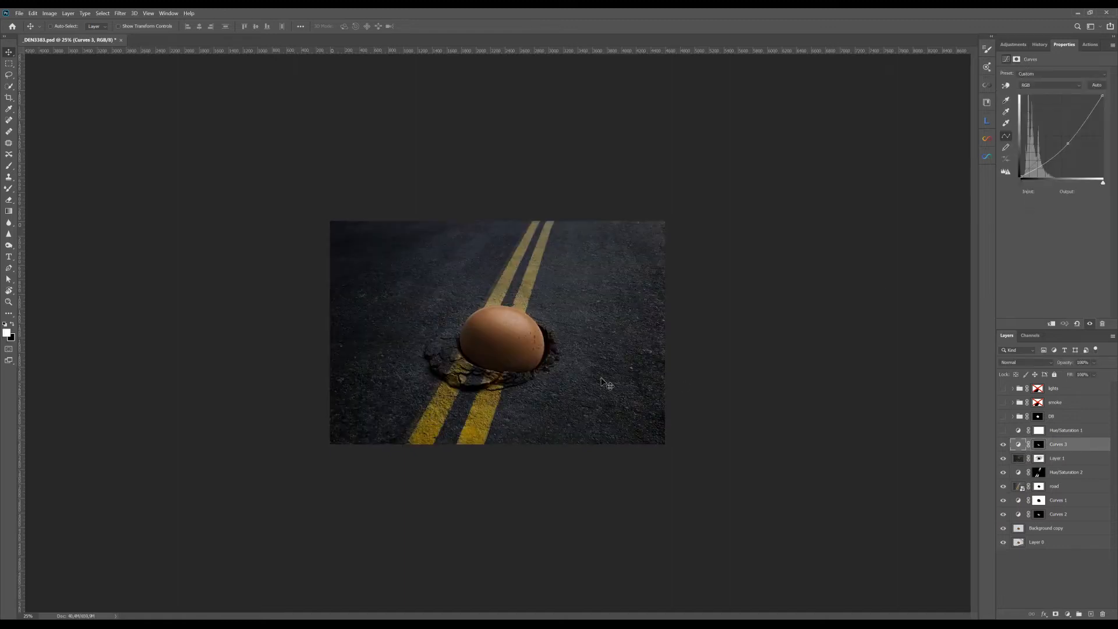
Step: Compare the egg's shading with and without Curves 3, and show the Hue/Saturation 1 layer
click(1004, 445)
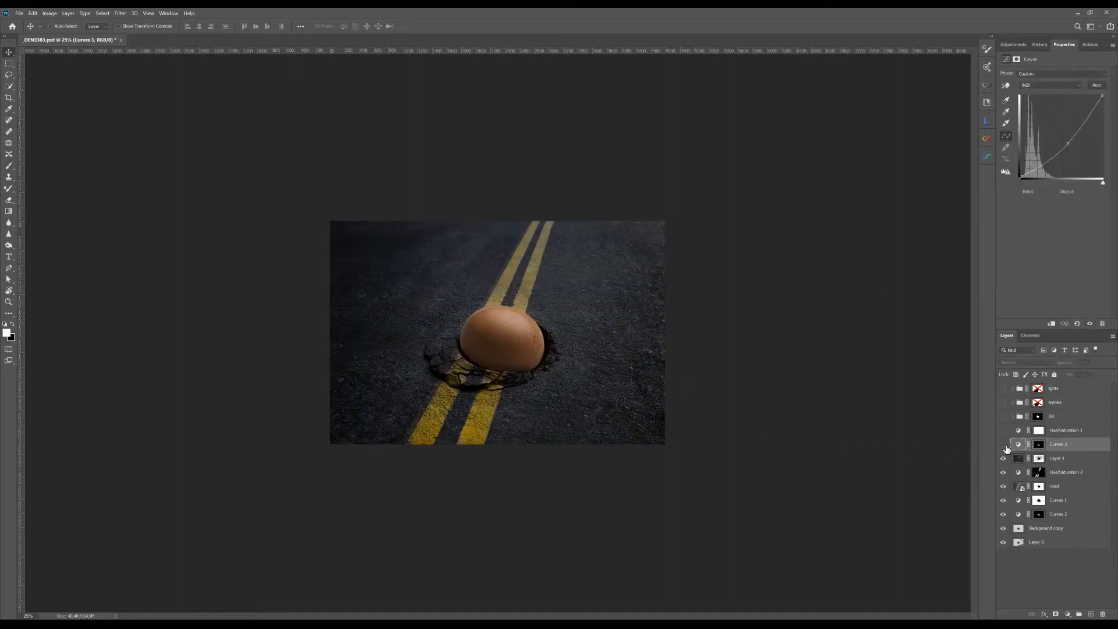
click(1004, 445)
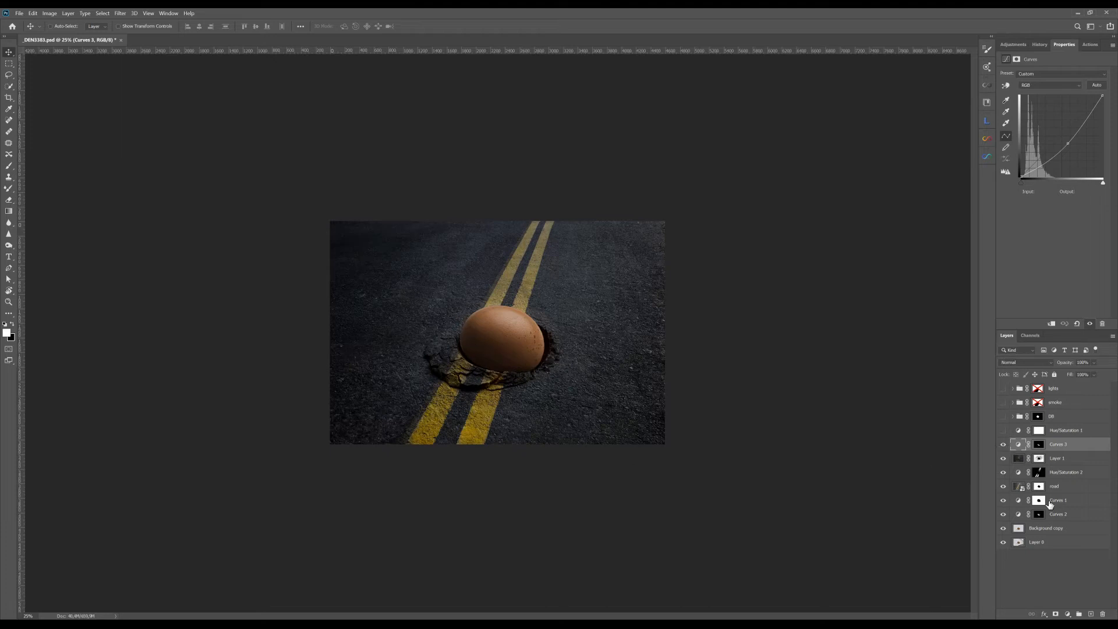
click(1004, 445)
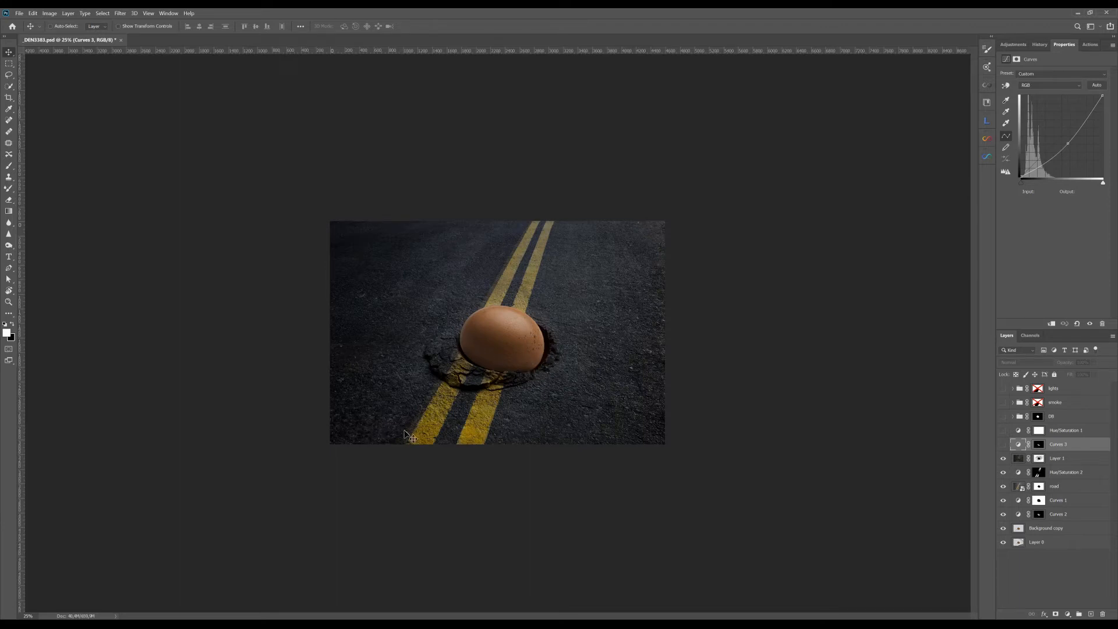
click(1004, 445)
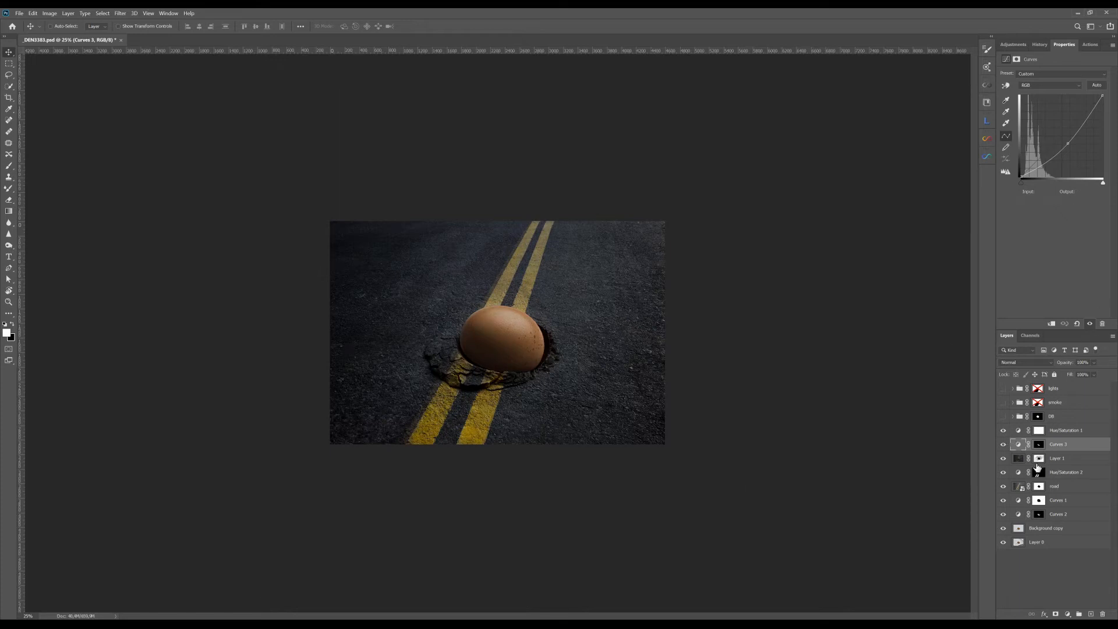
Step: Review the Reds settings of Hue/Saturation 1, and compare the egg's color with and without that layer
click(1016, 431)
click(1036, 86)
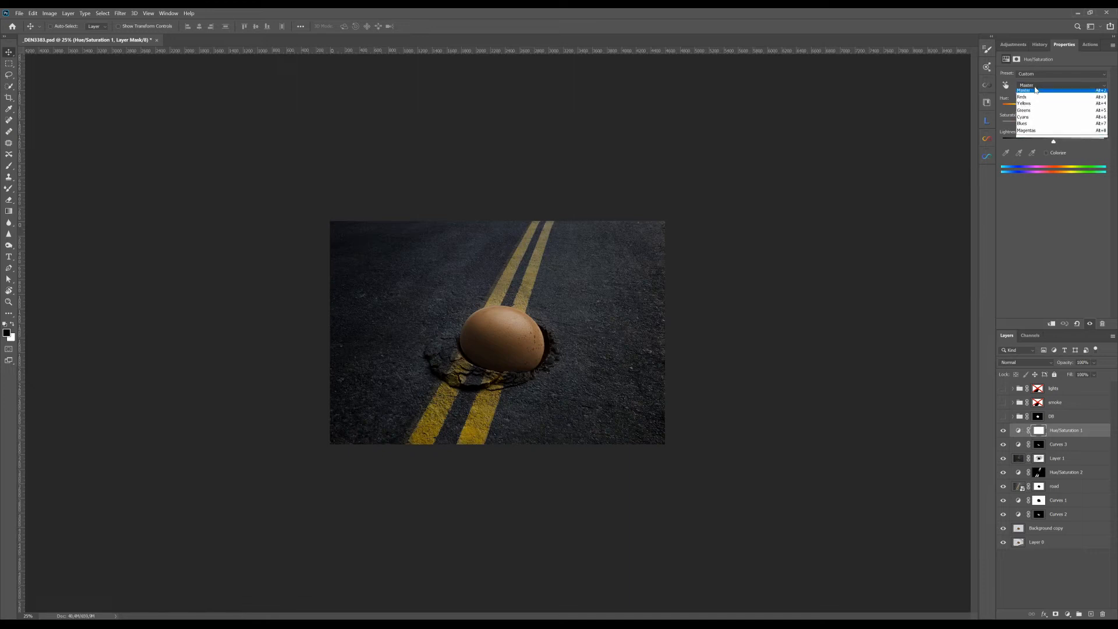
click(1040, 95)
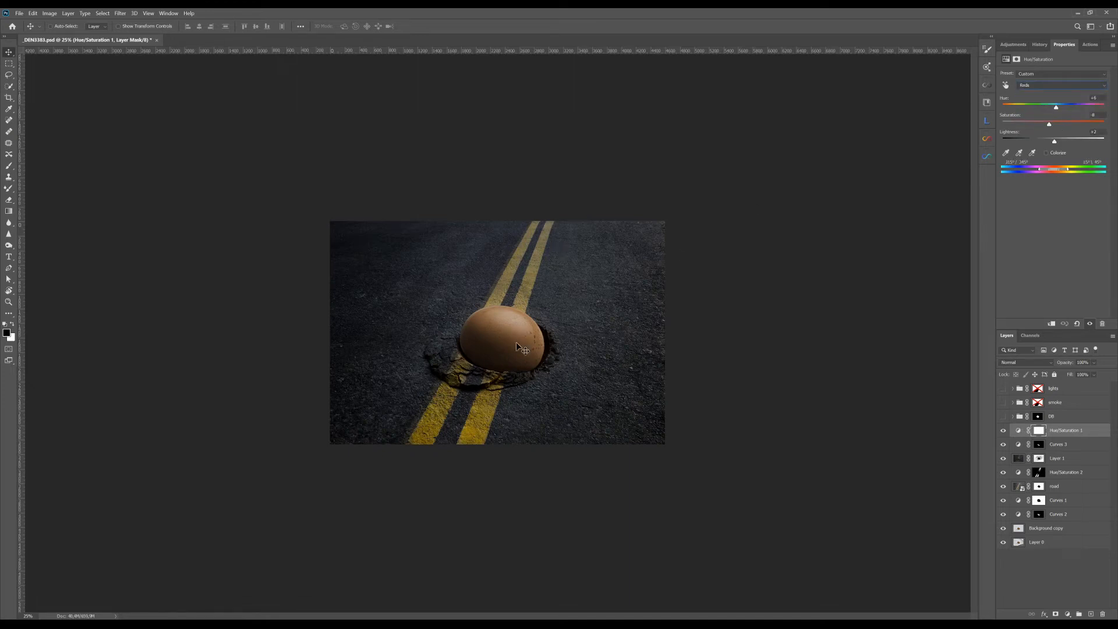
click(1004, 431)
click(1004, 431)
Step: Show the DB group and examine the dodge and burn layers inside it
click(1002, 417)
click(1013, 417)
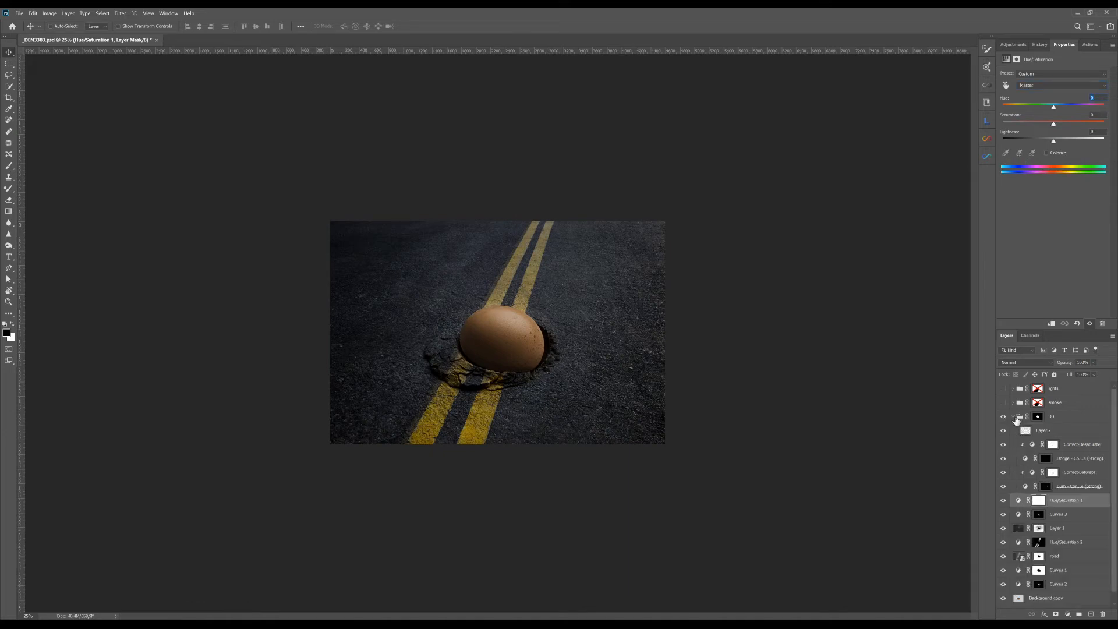
click(1017, 419)
click(1013, 417)
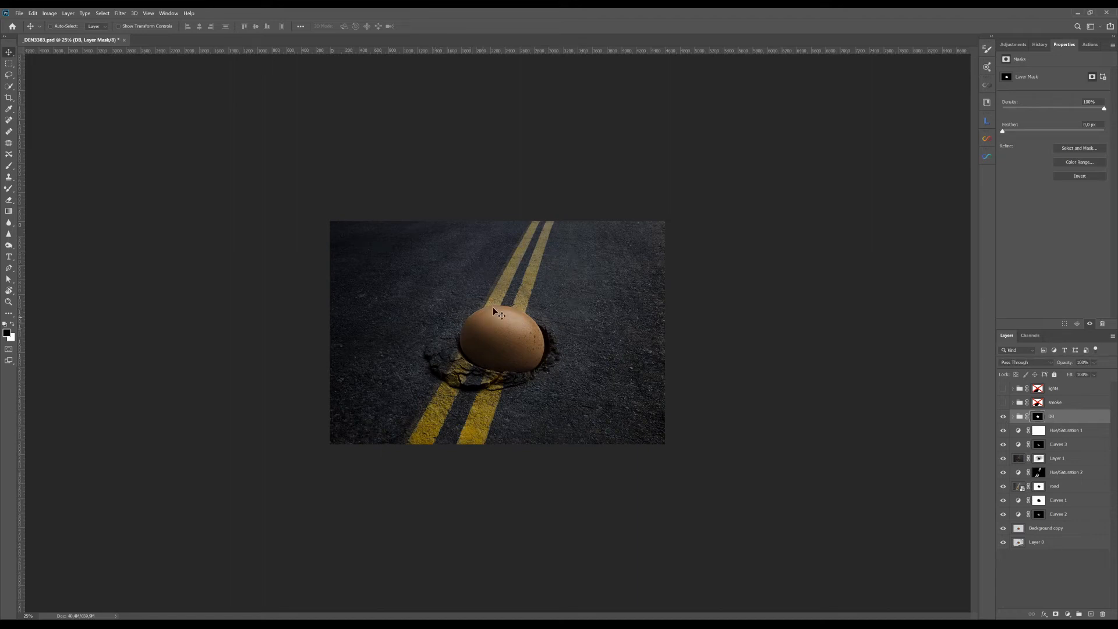
click(1003, 416)
Step: Expand and show the smoke group, and select the smoke image layer inside it
click(1010, 406)
click(1012, 402)
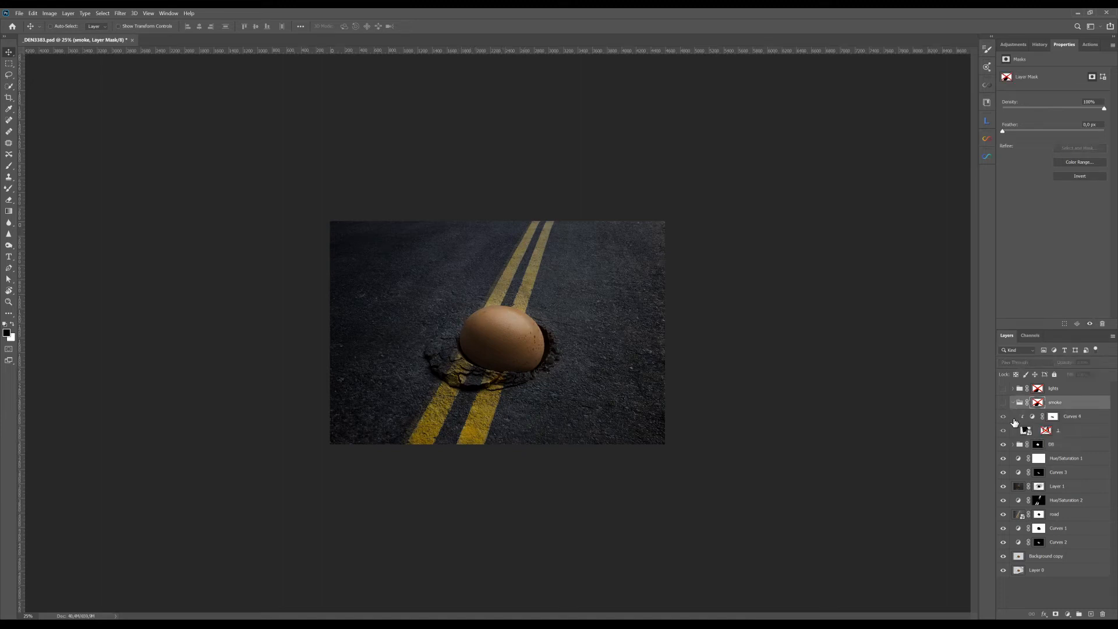
click(1025, 431)
click(1004, 403)
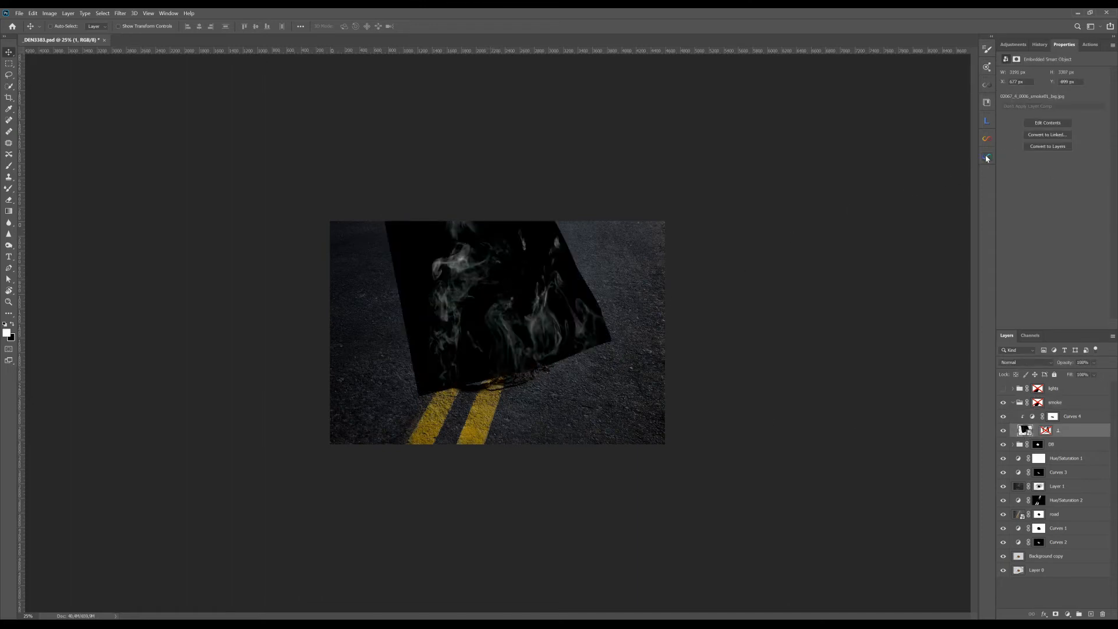
Step: View the collection of smoke images in AI Visualizer, and close it again
click(987, 158)
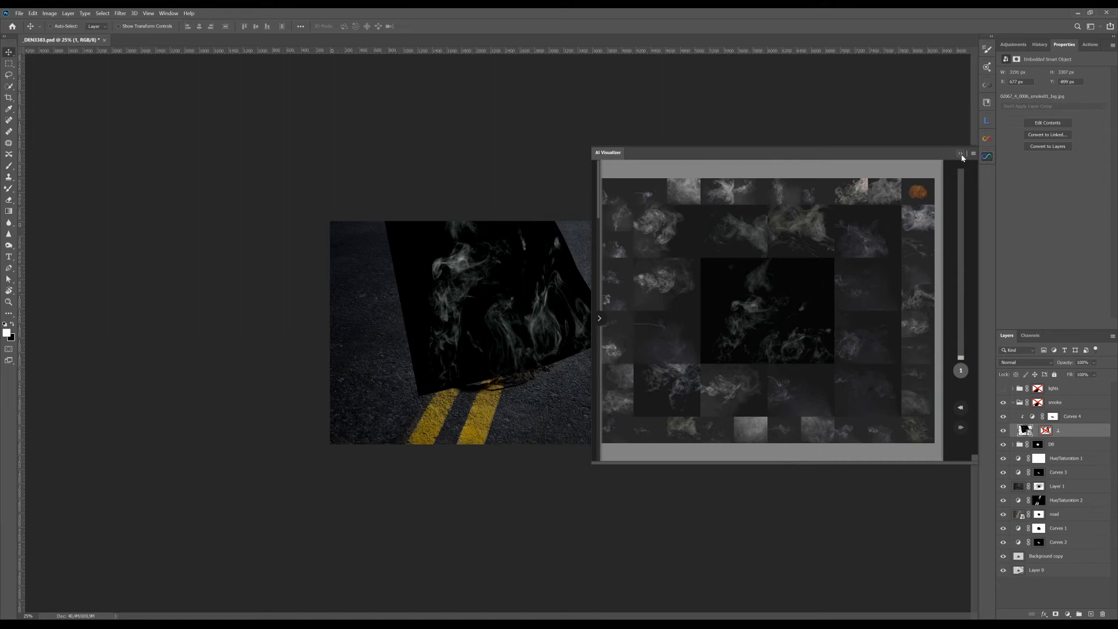
click(961, 155)
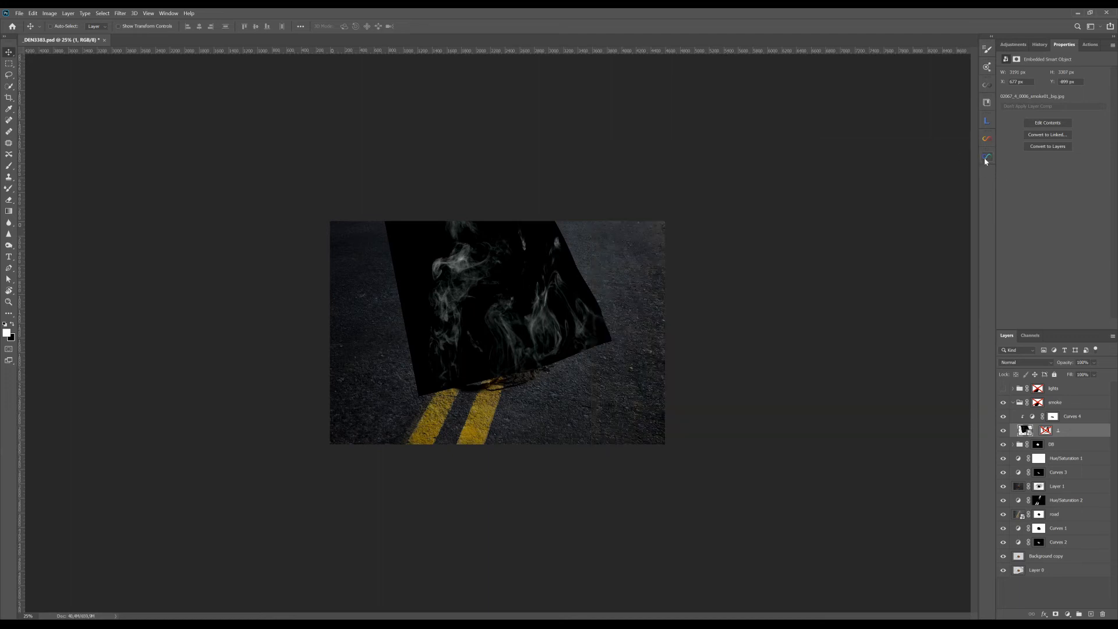
click(987, 158)
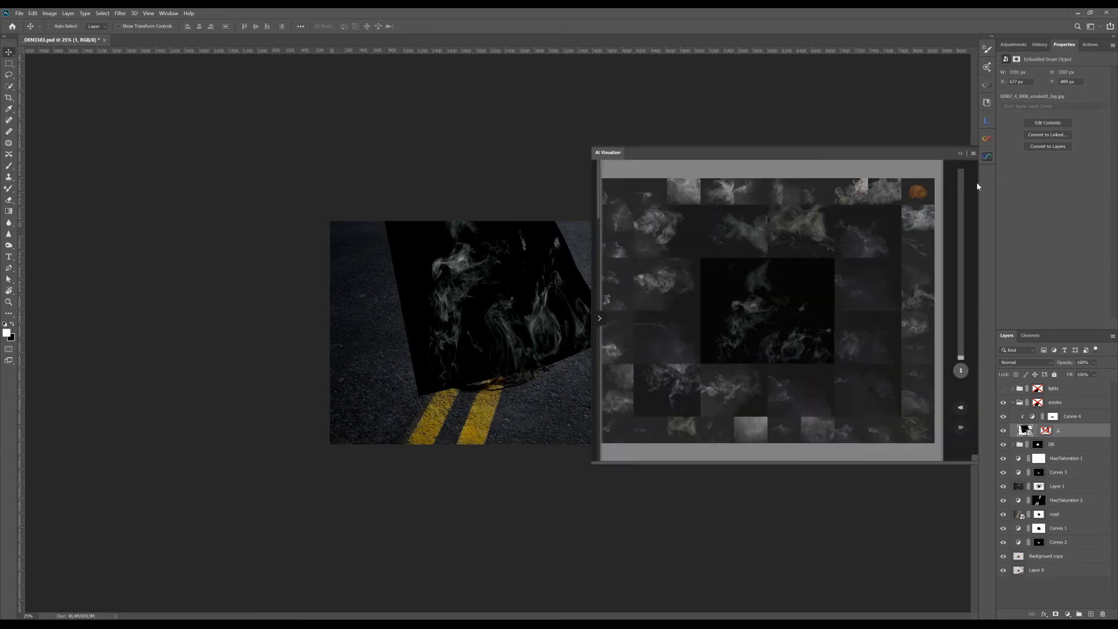
click(961, 154)
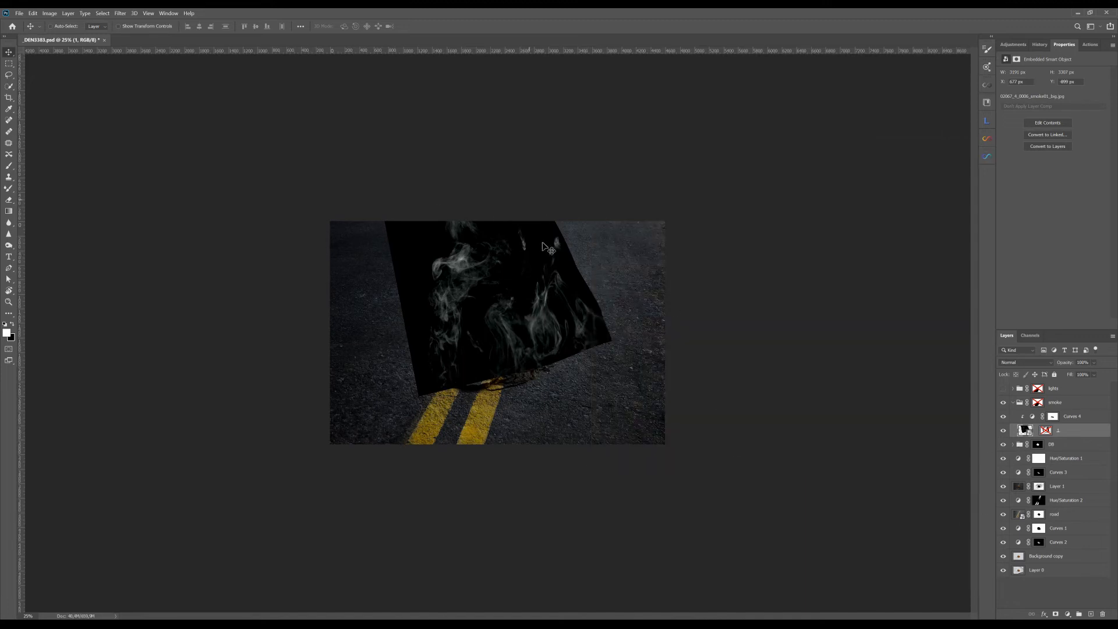
Step: Set the smoke image layer's blend mode to Screen, and enable its layer mask to hide the unwanted wisps
click(1034, 362)
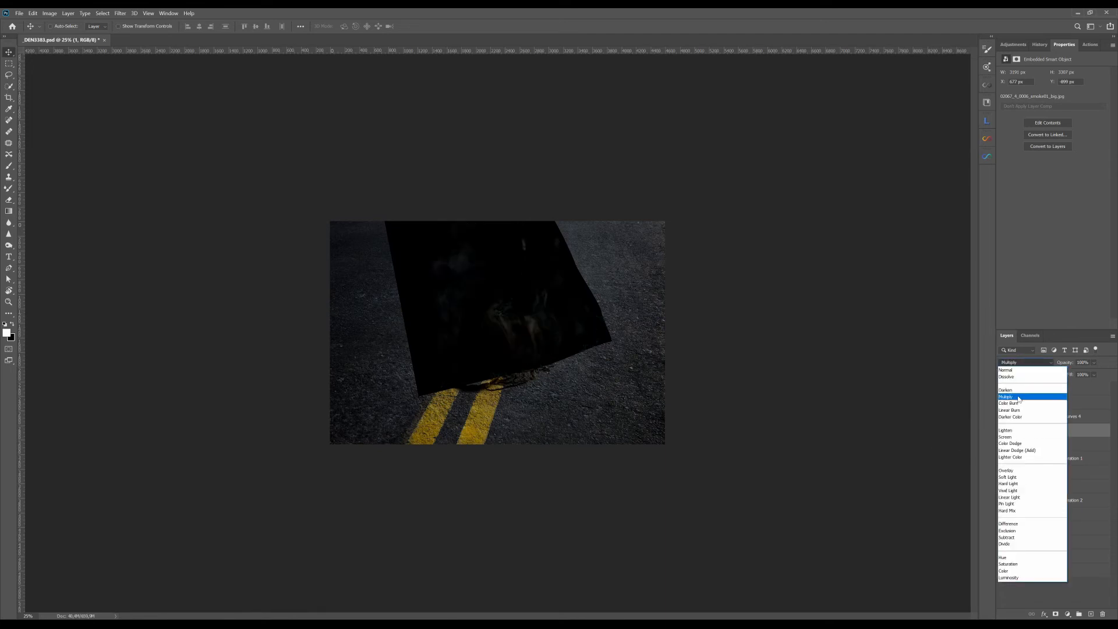
click(1006, 437)
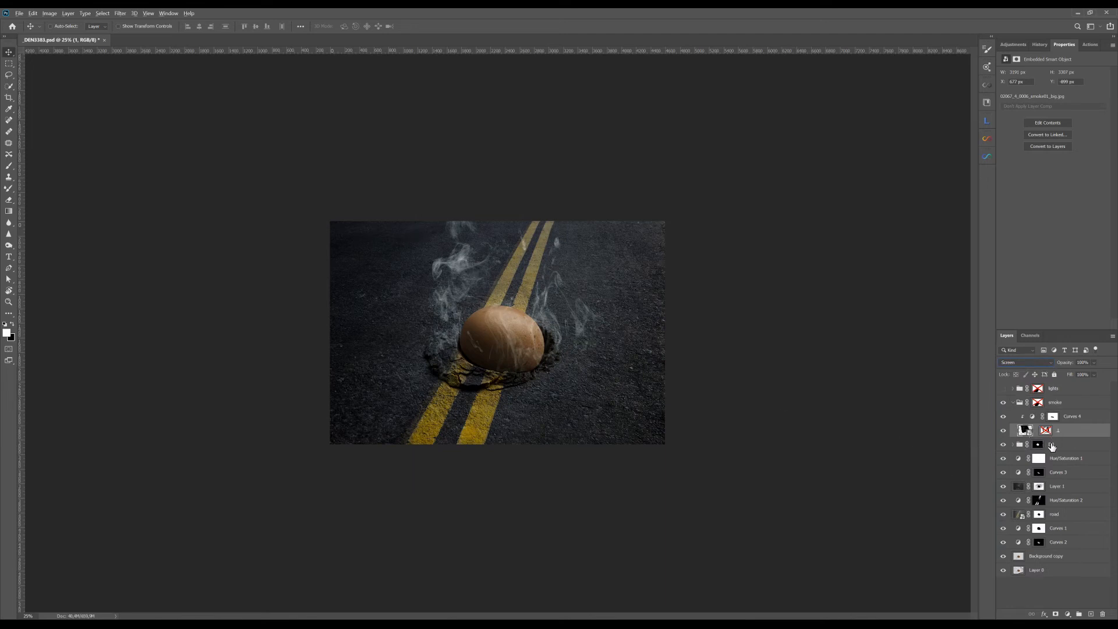
alt+click(1047, 431)
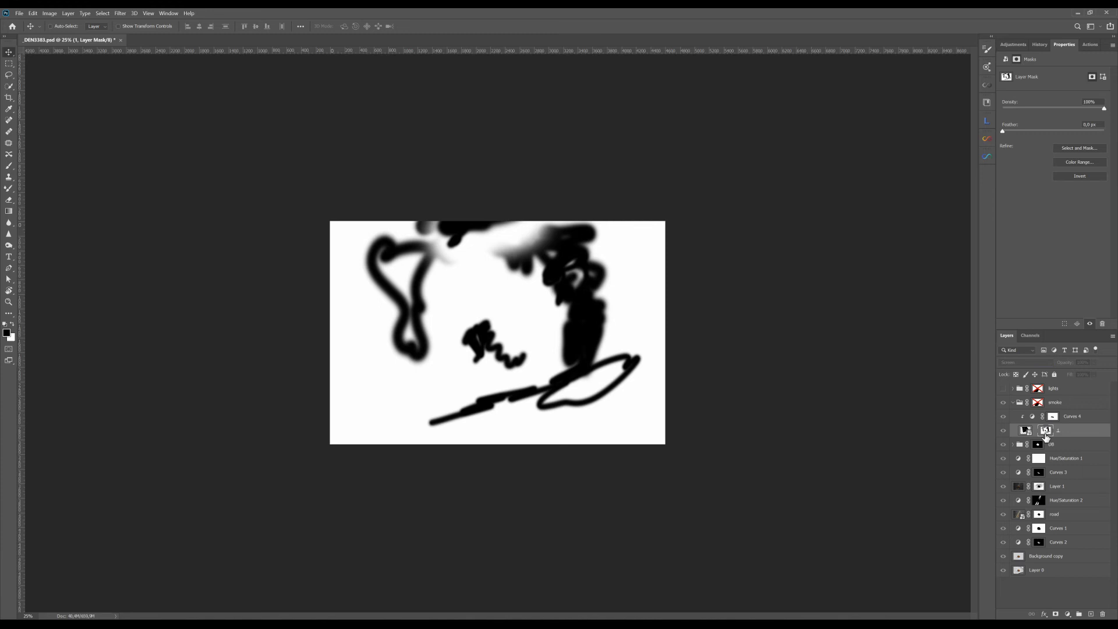
alt+click(1046, 435)
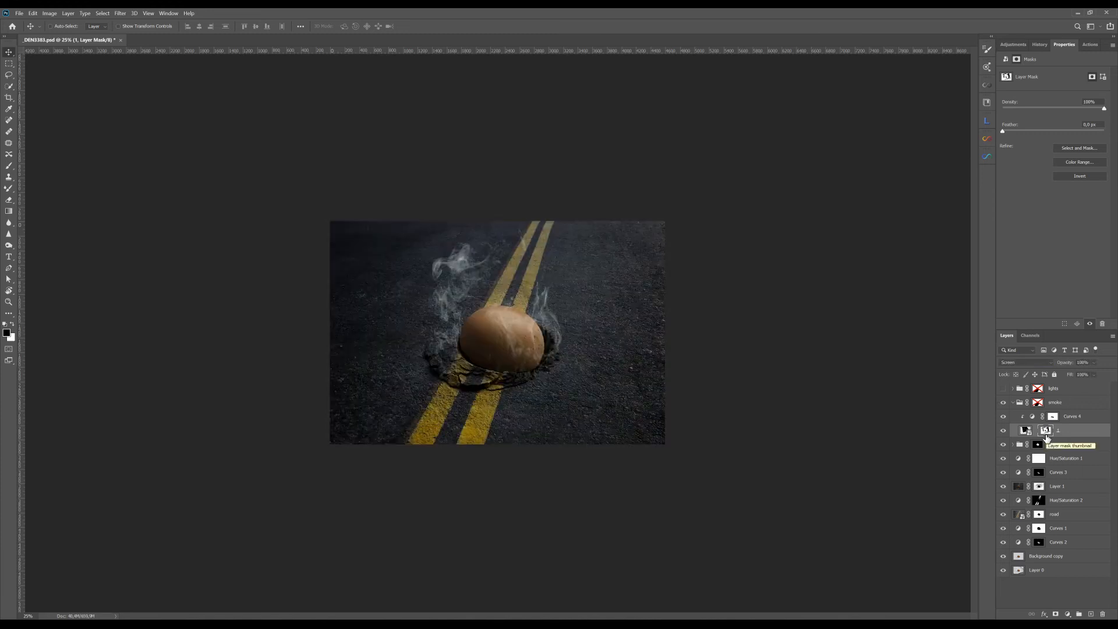
alt+click(1046, 437)
alt+click(1047, 437)
shift+click(1047, 437)
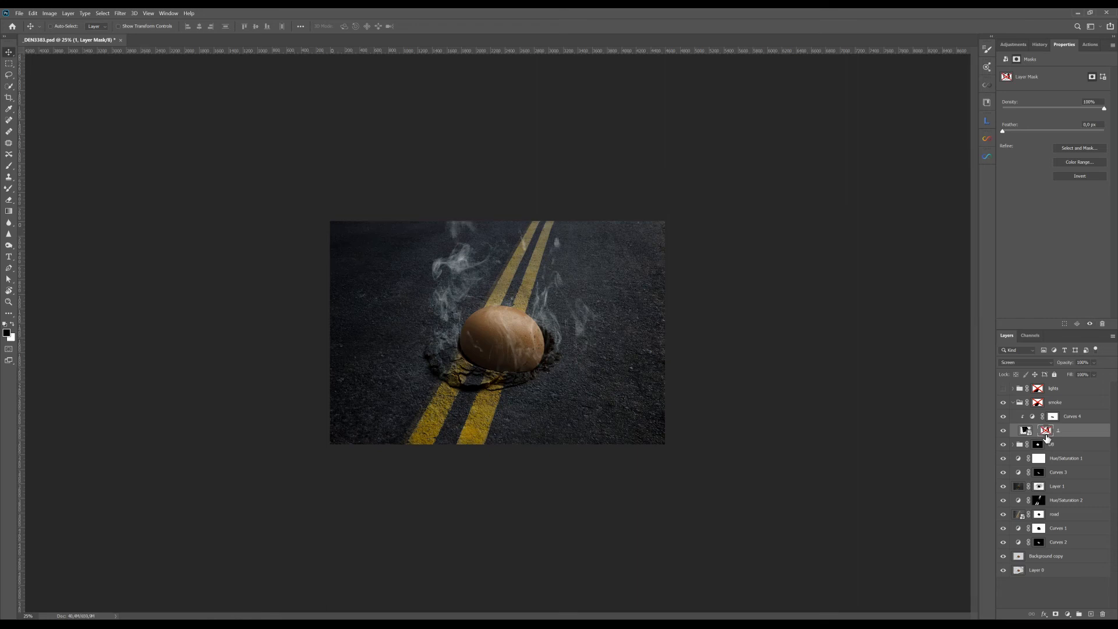
shift+click(1047, 437)
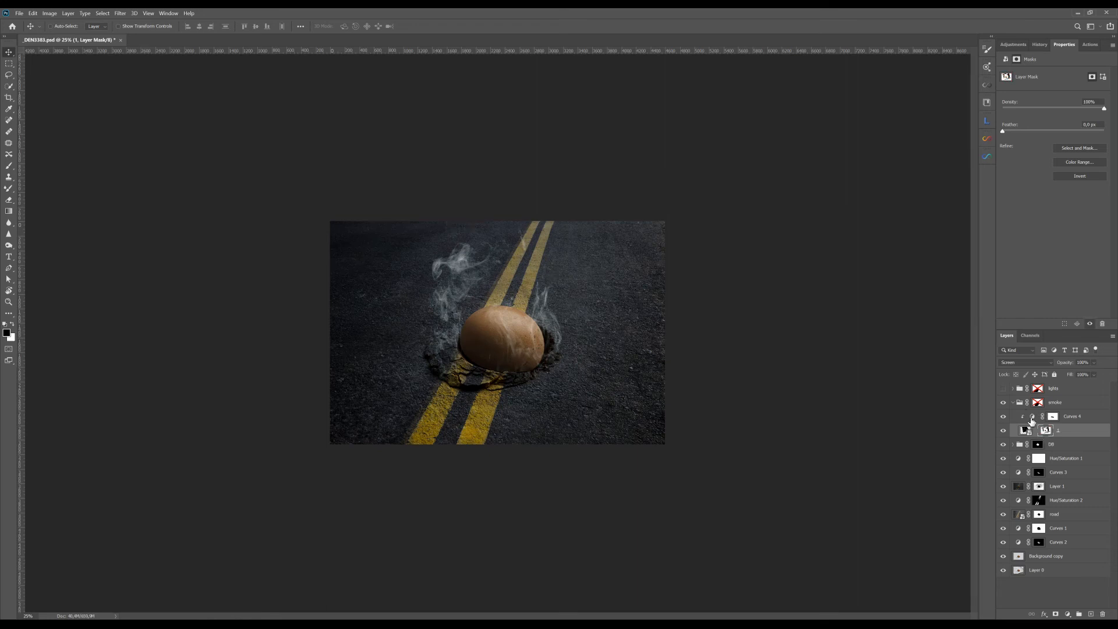
Step: Inspect the Curves 4 adjustment on the smoke, and enable the smoke group's mask to clear smoke from the egg
click(1033, 417)
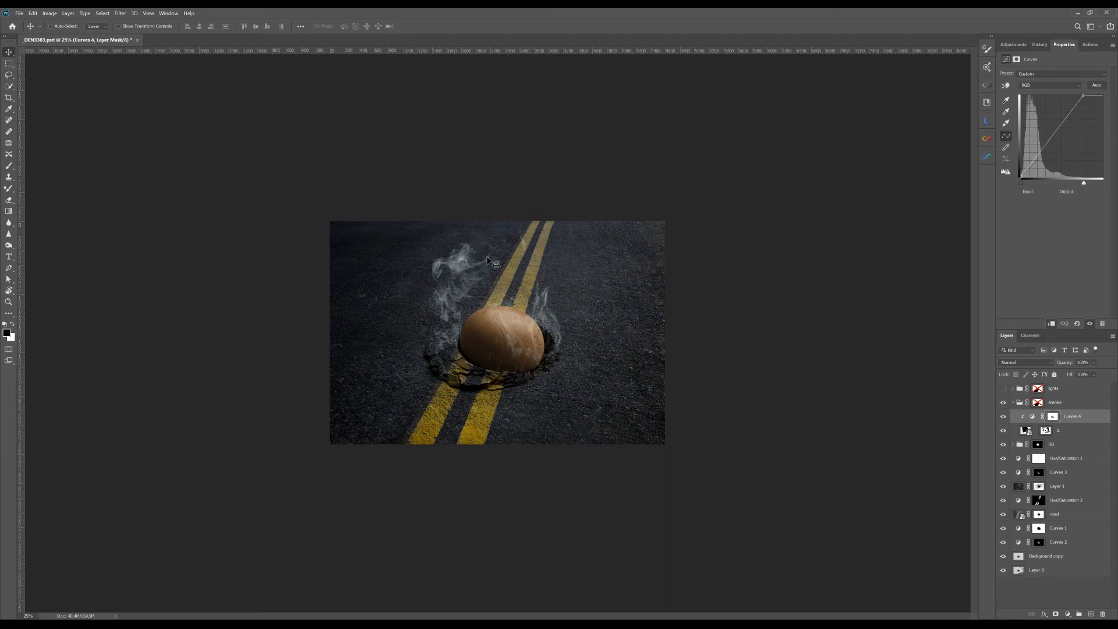
shift+click(1039, 404)
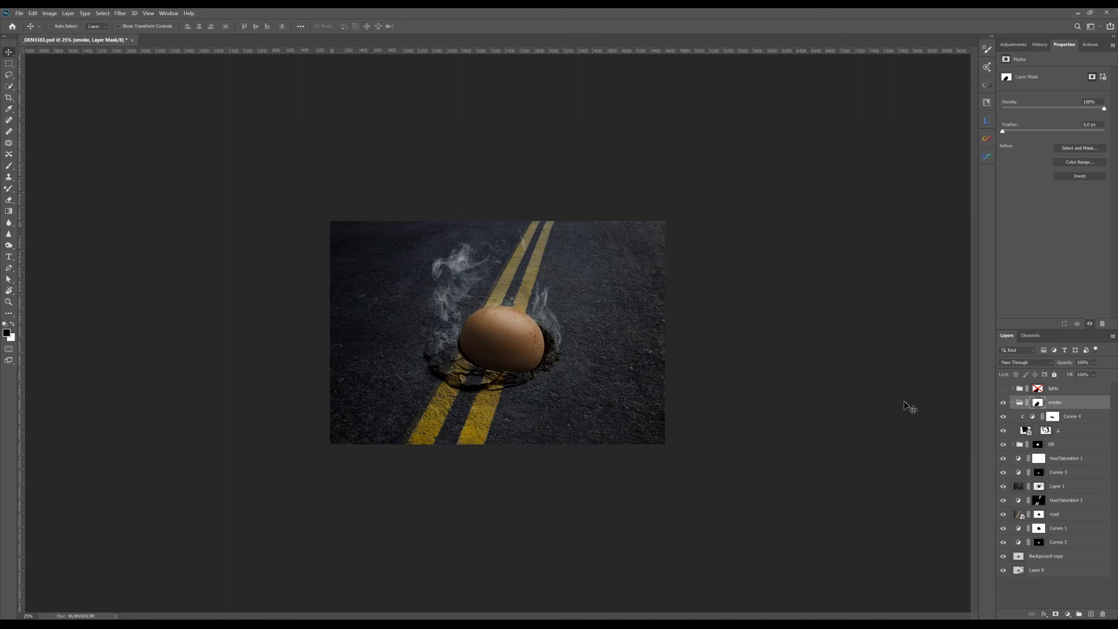
click(1017, 407)
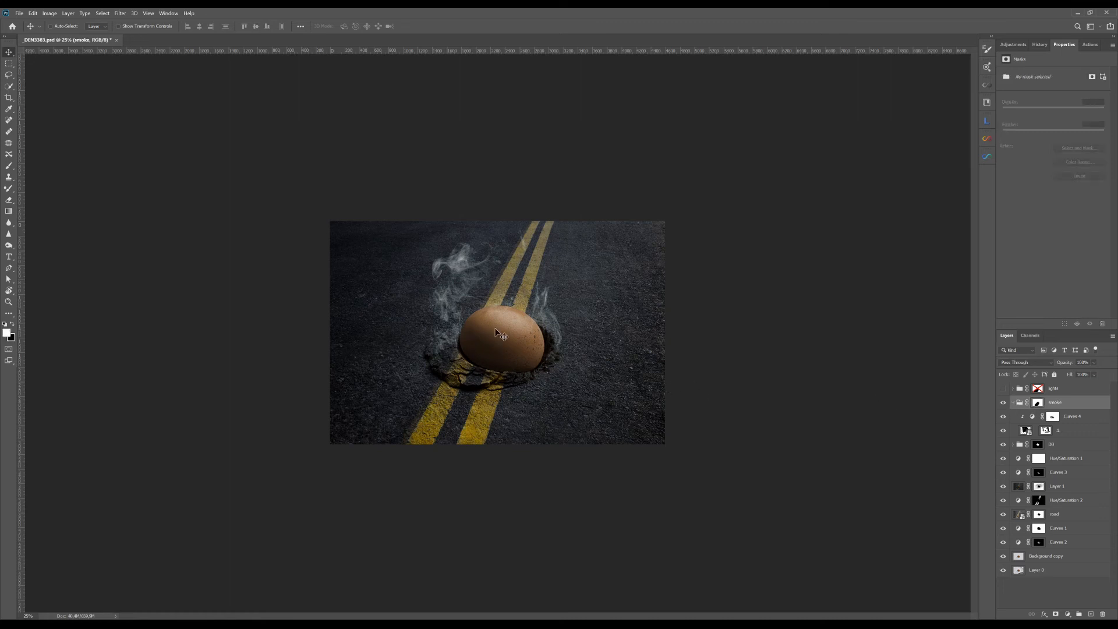
Step: Collapse the smoke group, and show and expand the lights group to reveal its two light-ray texture layers
click(1013, 403)
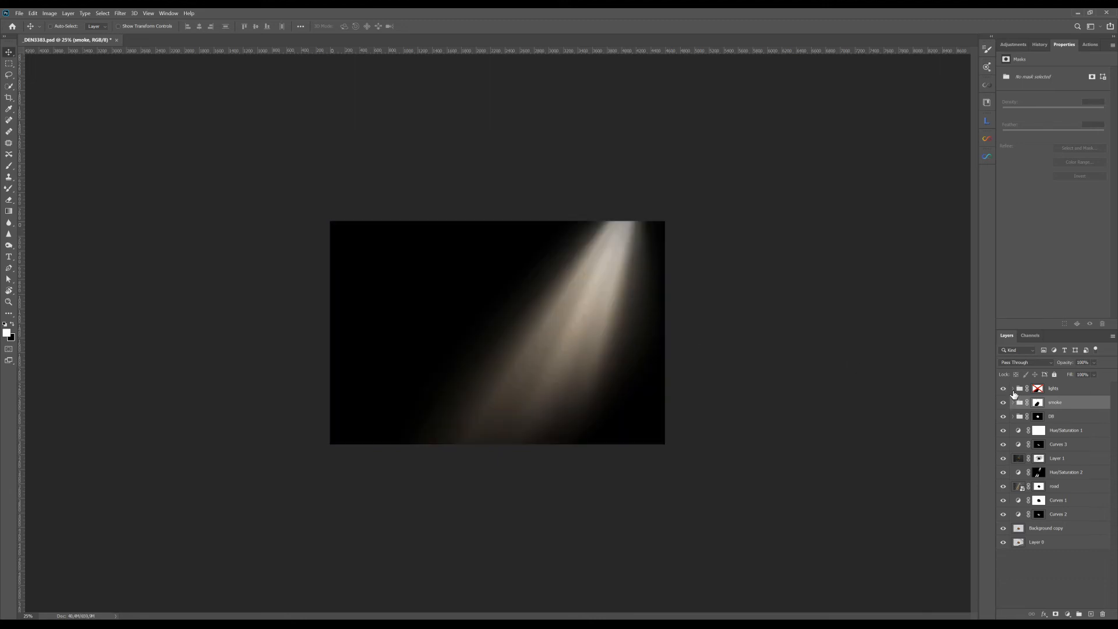
click(1013, 389)
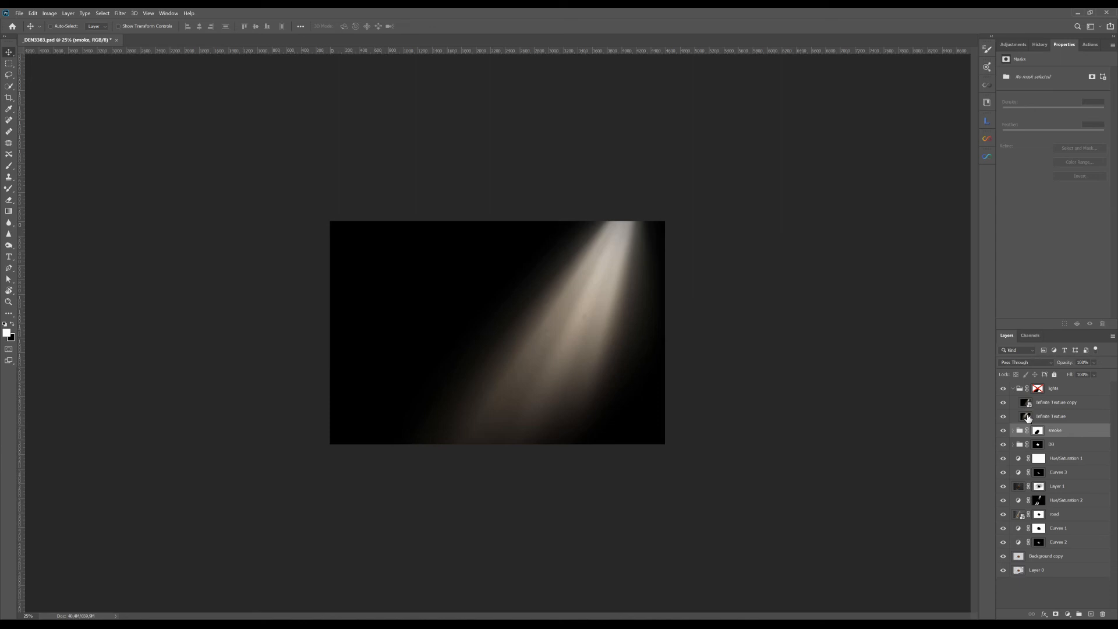
click(1007, 405)
click(1008, 406)
Step: Look at the image collection in AI Visualizer, and close the collection again
click(987, 156)
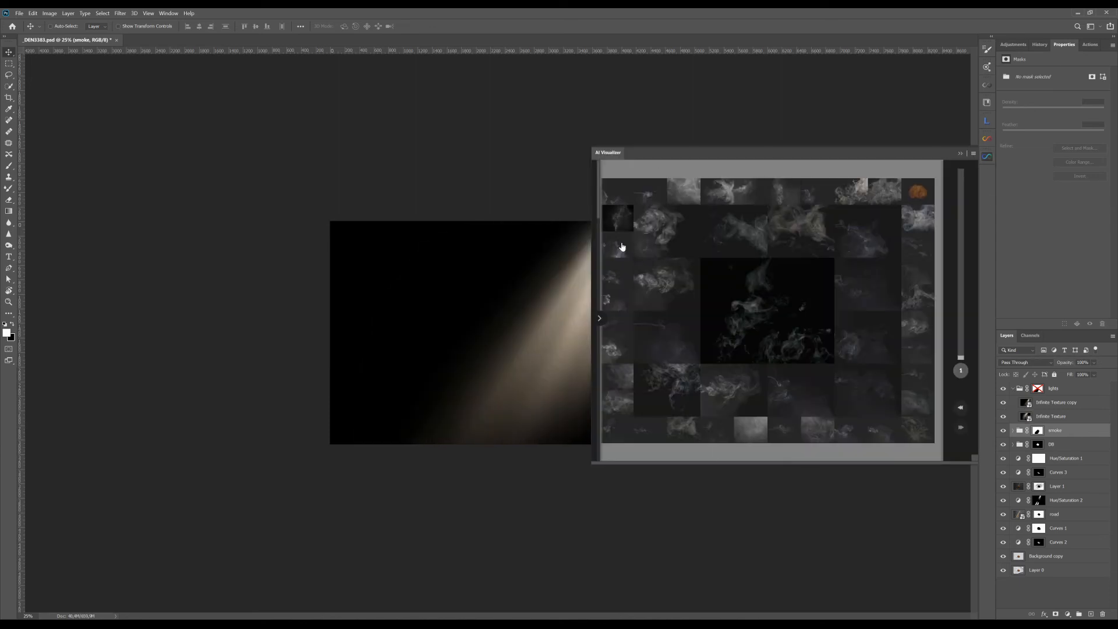
click(962, 155)
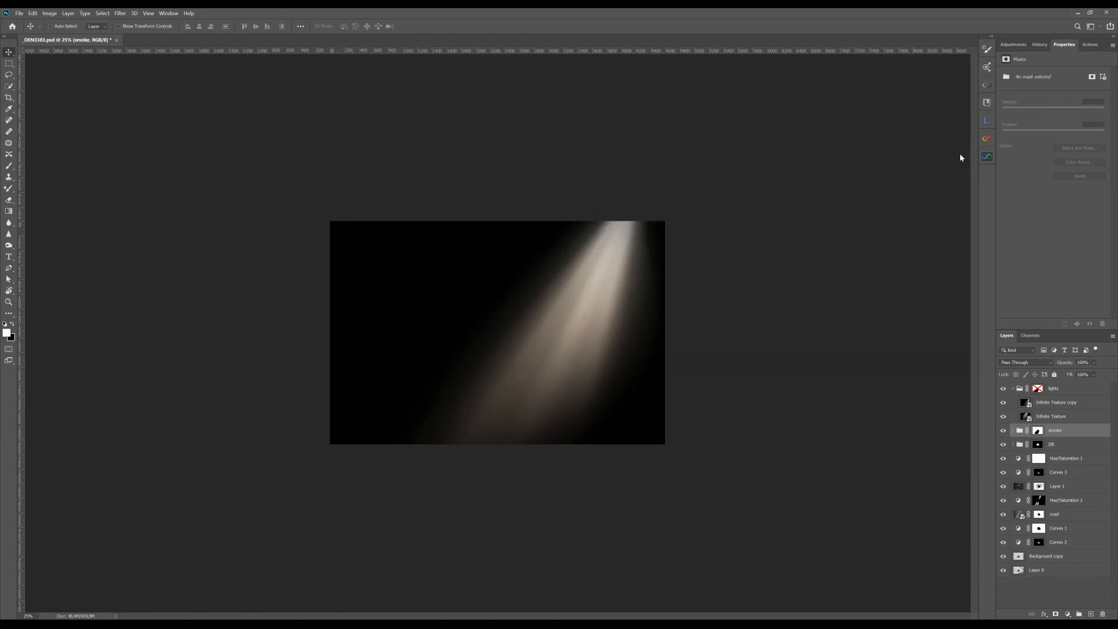
Step: Set the blend mode of both light-ray layers, Infinite Texture copy and Infinite Texture, to Screen
click(1055, 406)
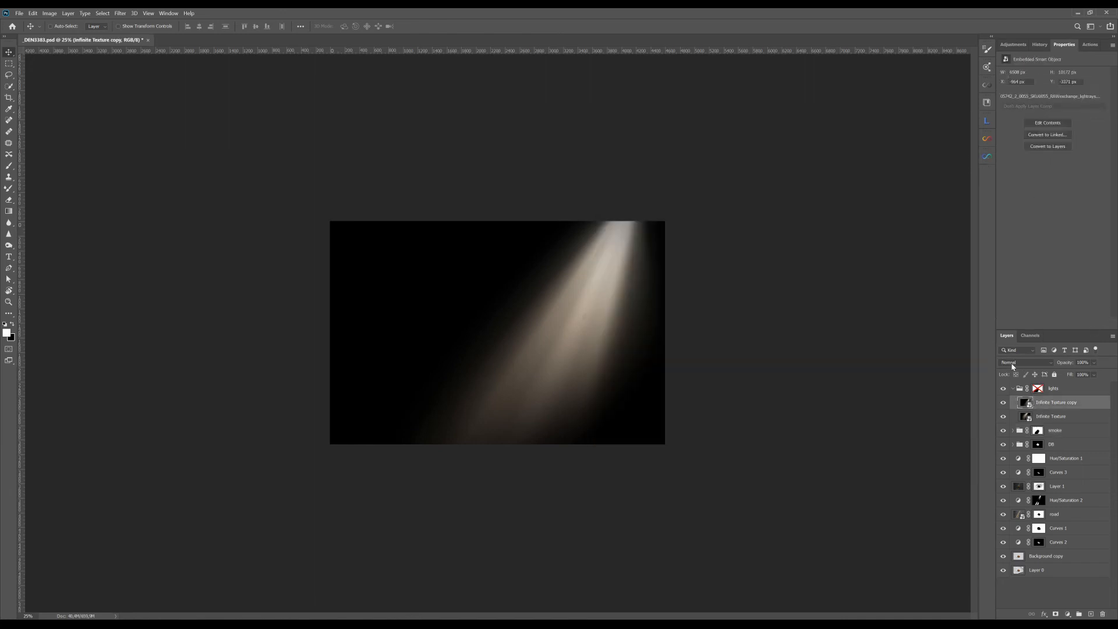
click(1013, 363)
click(1015, 435)
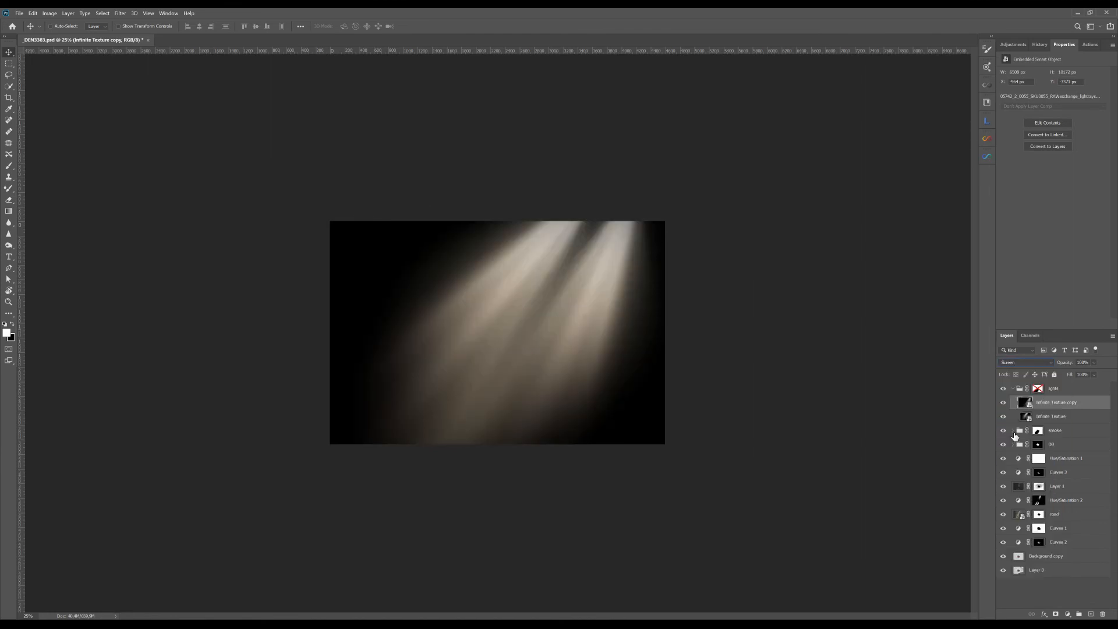
click(1043, 417)
click(1025, 362)
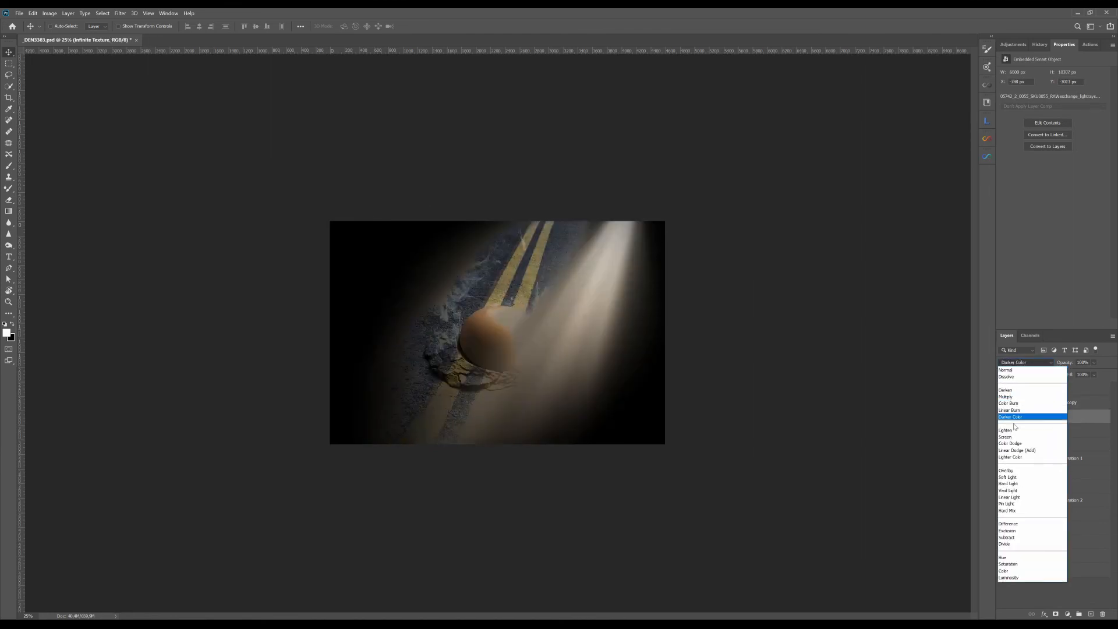
click(1013, 438)
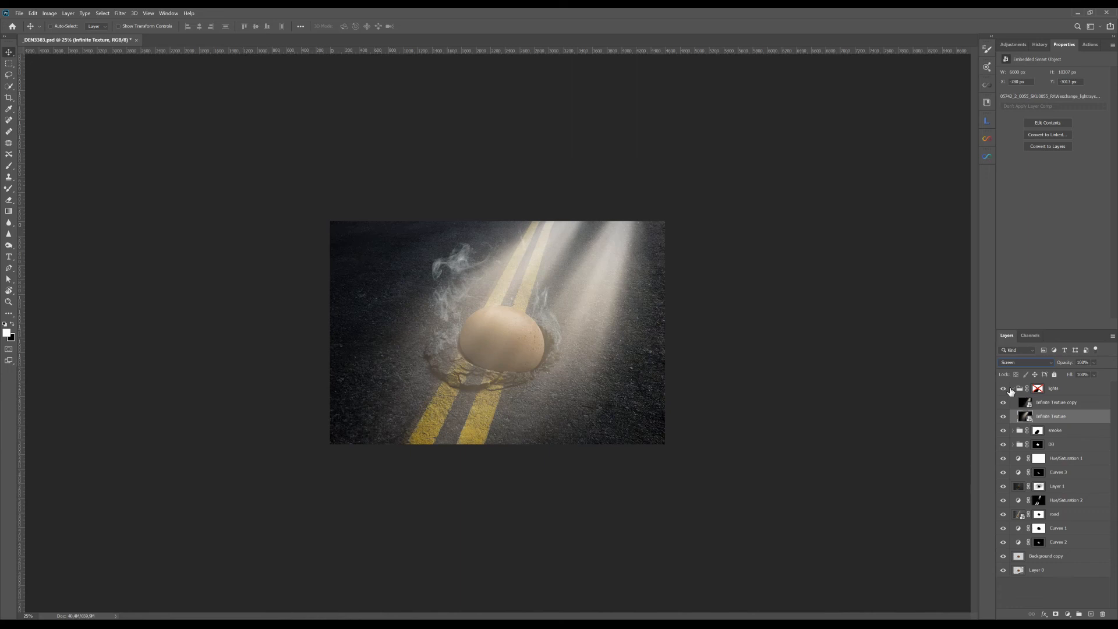
Step: Toggle the lights group off and on to compare, collapse it, and enable its layer mask to clear the light from the egg
click(1006, 388)
click(1004, 388)
click(1016, 394)
click(1013, 389)
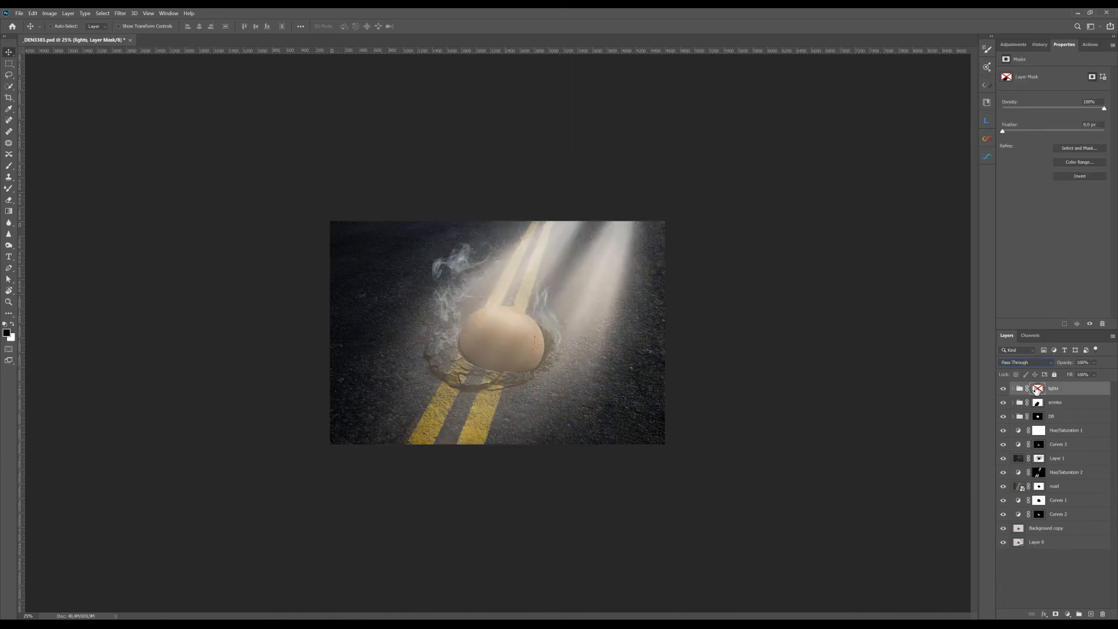
shift+click(1037, 389)
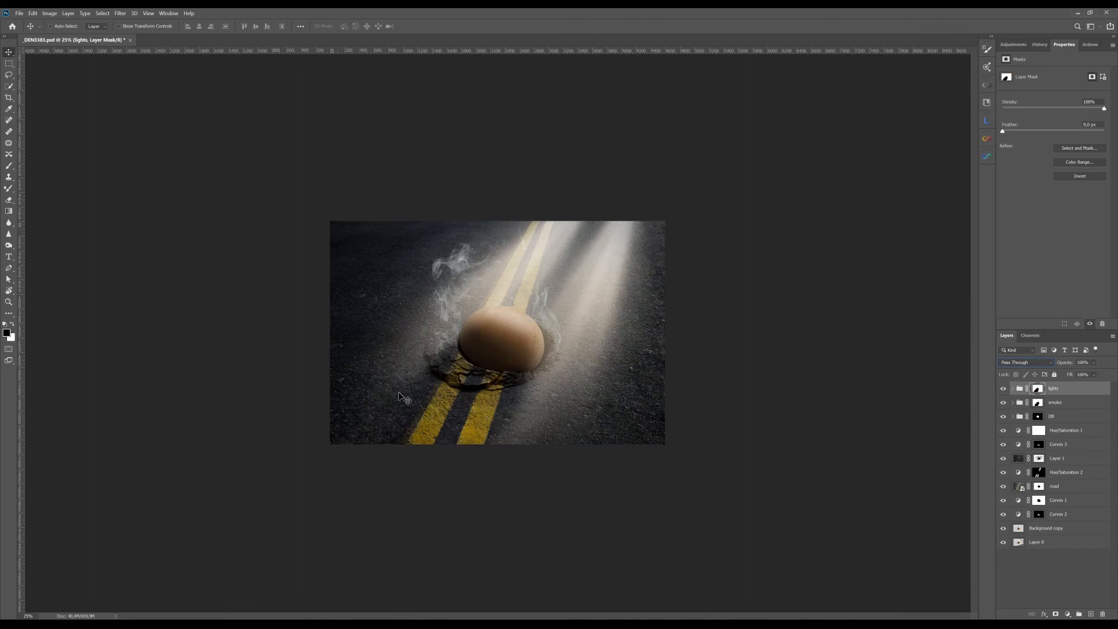